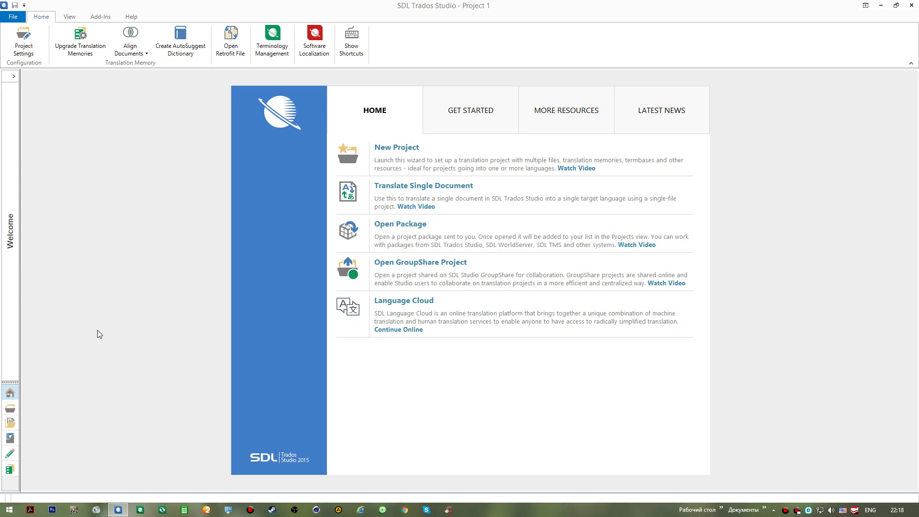
Step: Open the Ru-En translation memory from Desktop > Training Course > sample files > sample TMs
{"action": "left_click", "coordinate": [16, 473]}
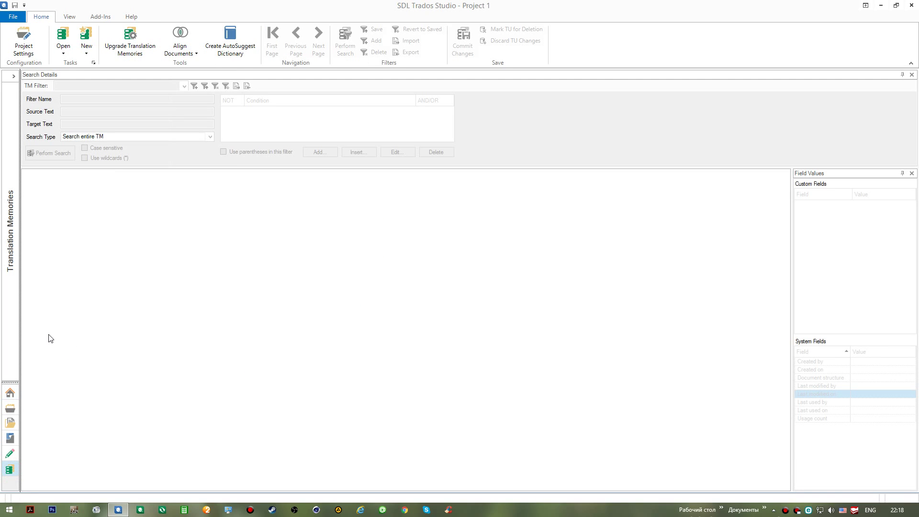
{"action": "left_click", "coordinate": [63, 41]}
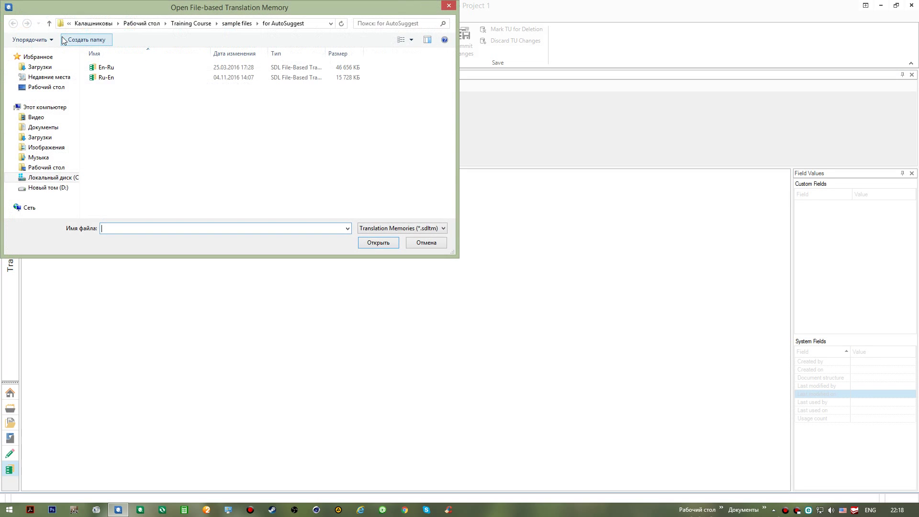
{"action": "left_click", "coordinate": [194, 164]}
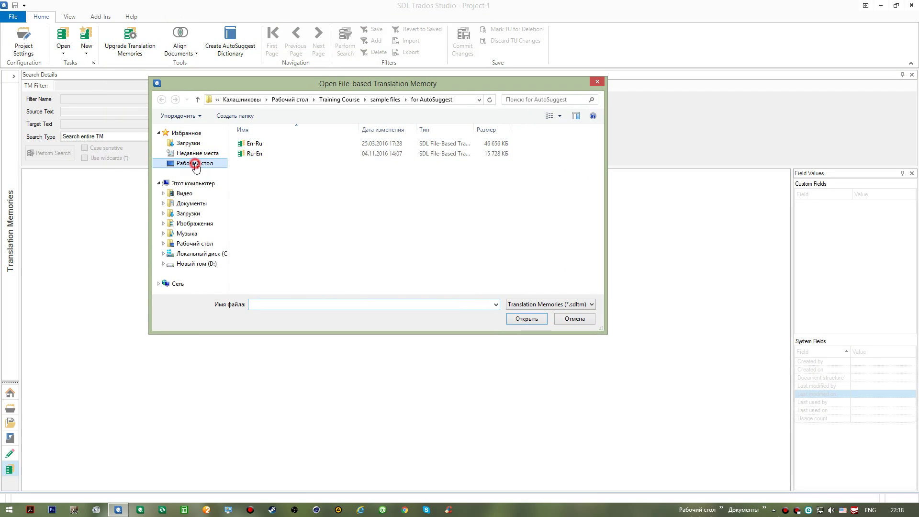
{"action": "left_click", "coordinate": [364, 170]}
{"action": "double_click", "coordinate": [364, 169]}
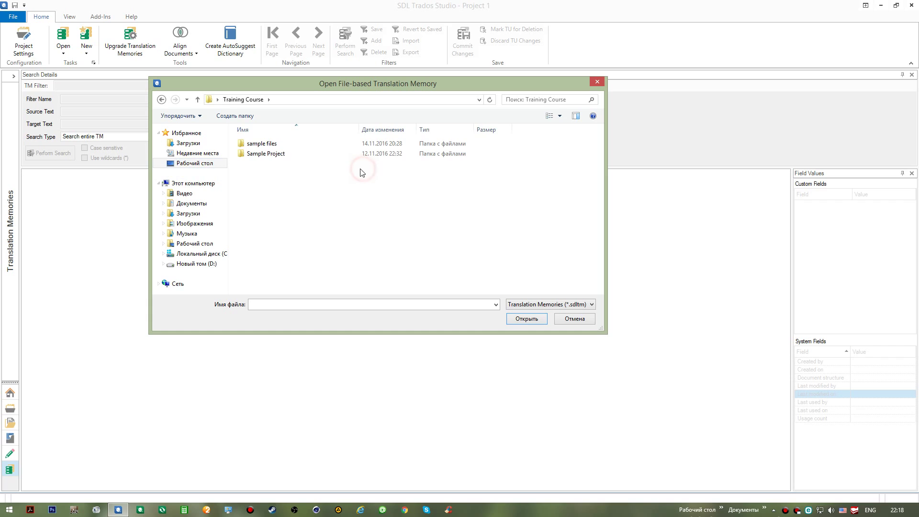
{"action": "double_click", "coordinate": [292, 145]}
{"action": "left_click", "coordinate": [279, 185]}
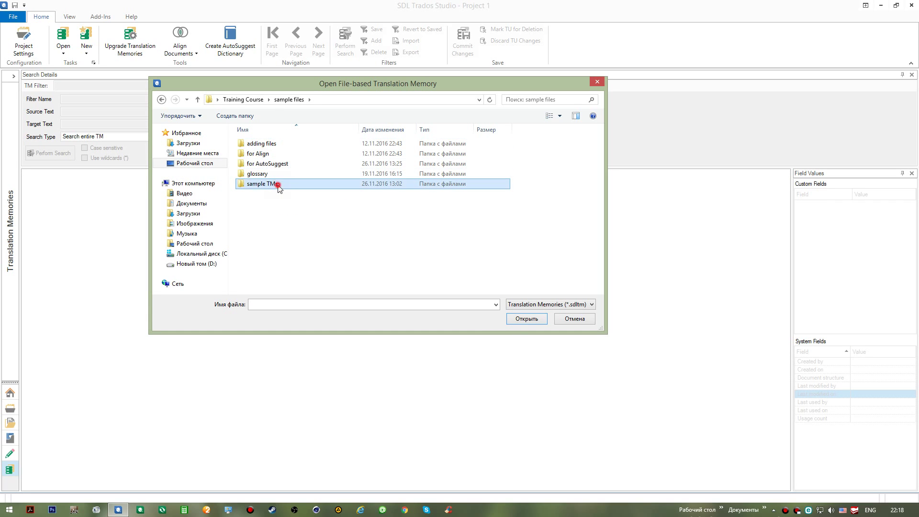
{"action": "double_click", "coordinate": [277, 185]}
{"action": "double_click", "coordinate": [271, 156]}
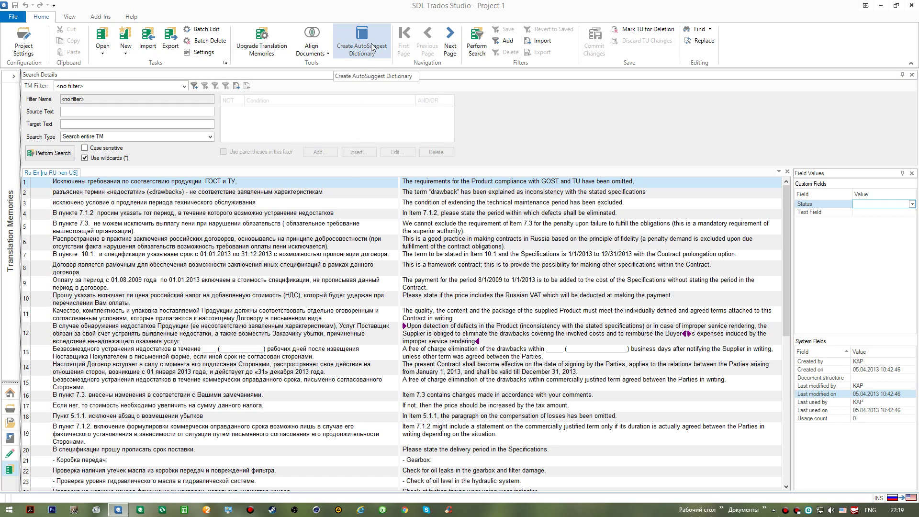
Step: Export the Ru-En memory to the desktop as export.tmx and close the wizard
{"action": "left_click", "coordinate": [170, 40]}
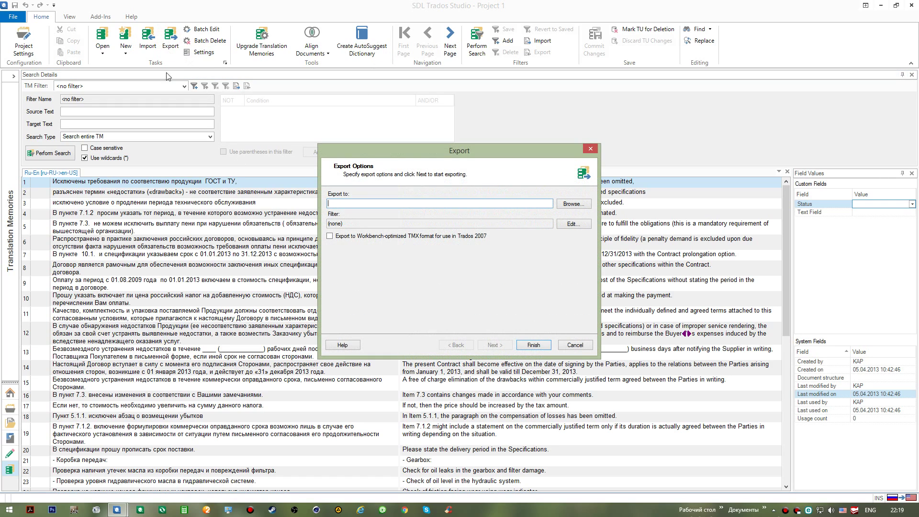
{"action": "left_click", "coordinate": [571, 205]}
{"action": "left_click", "coordinate": [368, 245]}
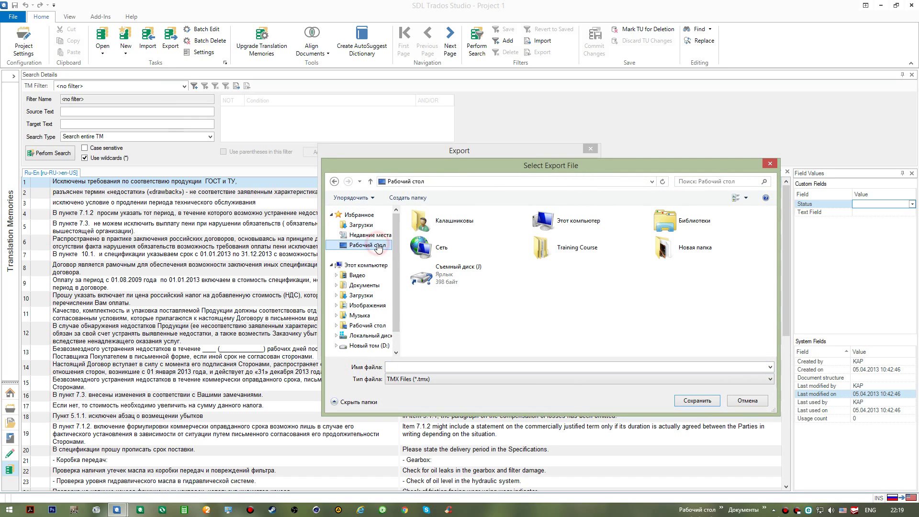
{"action": "left_click", "coordinate": [439, 366]}
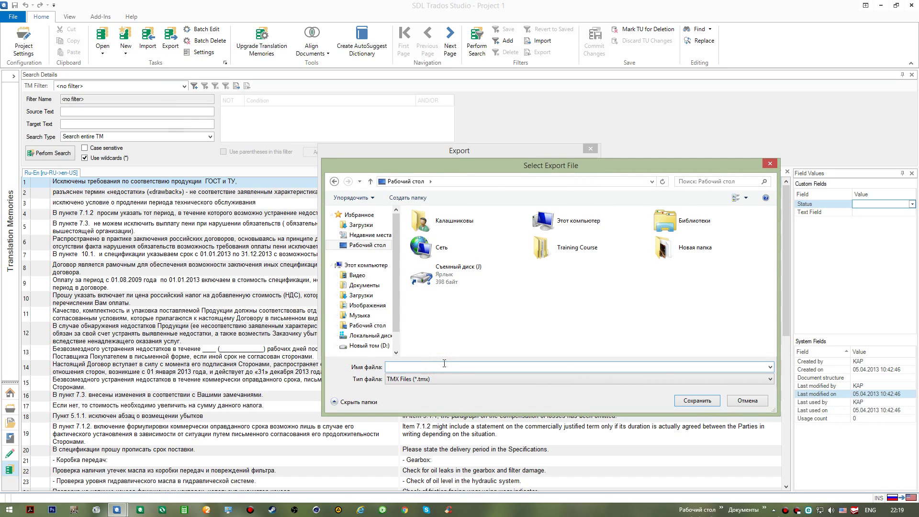
{"action": "type", "text": "export"}
{"action": "left_click", "coordinate": [697, 401]}
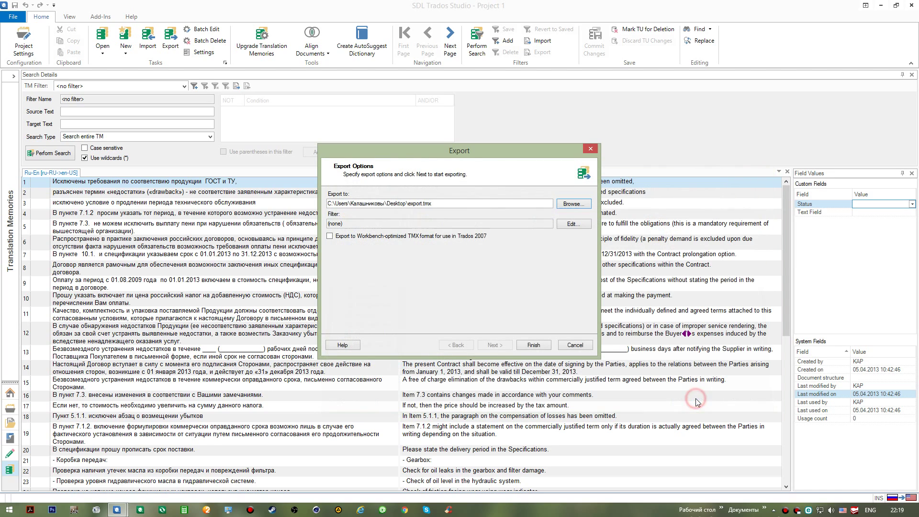
{"action": "left_click", "coordinate": [534, 345]}
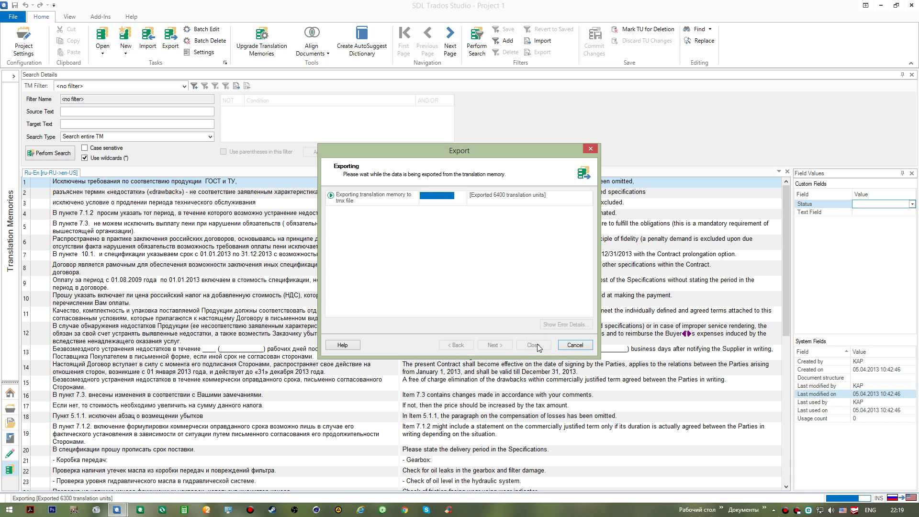
{"action": "left_click", "coordinate": [534, 345]}
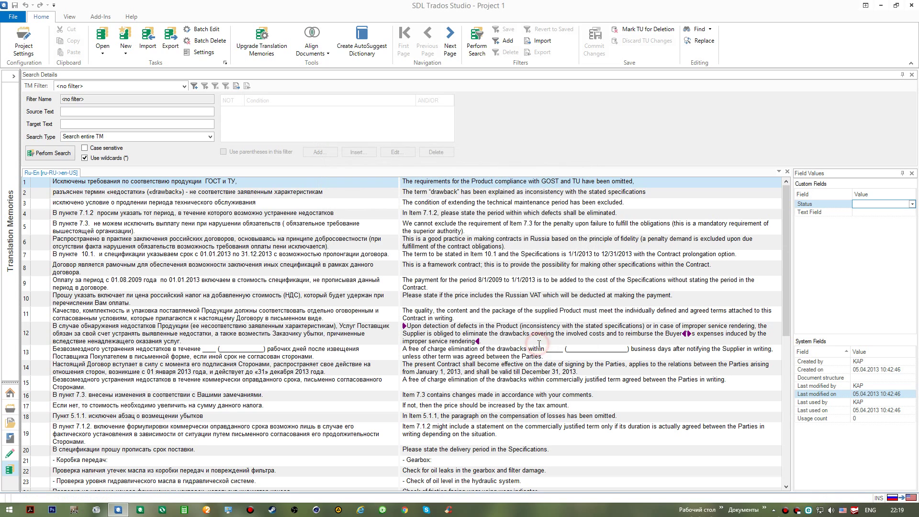
{"action": "key", "text": "super+d"}
{"action": "left_click", "coordinate": [503, 354]}
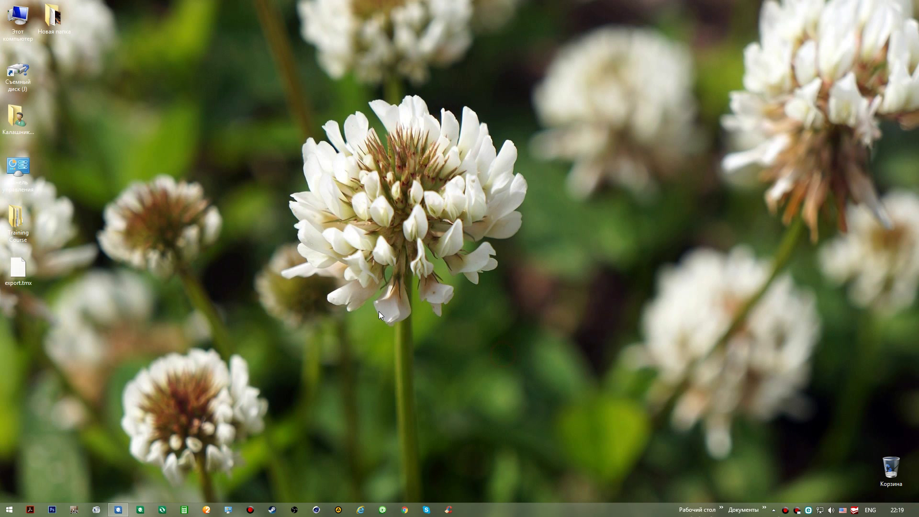
{"action": "left_click", "coordinate": [19, 269]}
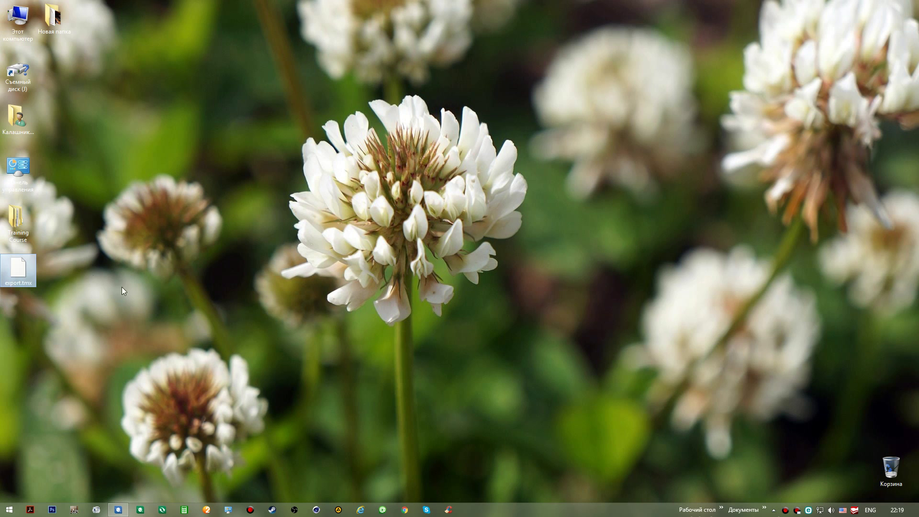
{"action": "left_click", "coordinate": [122, 513]}
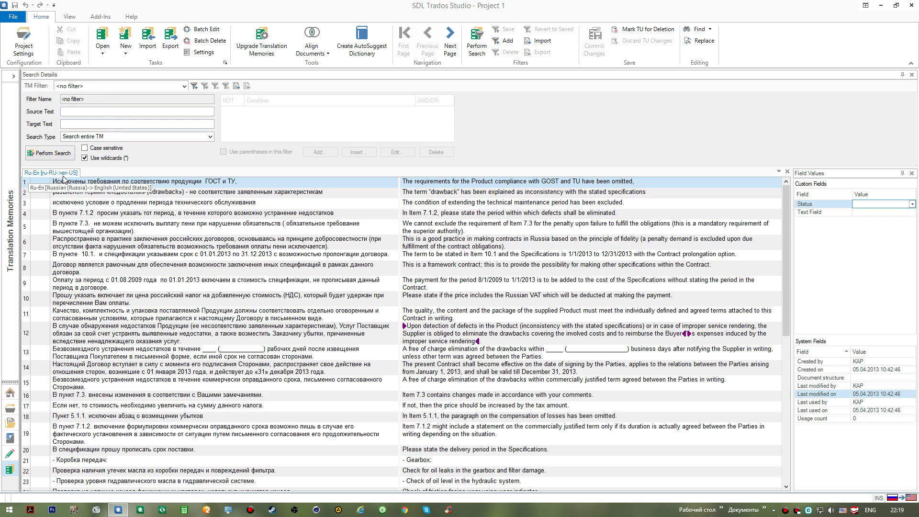
{"action": "left_click", "coordinate": [102, 35]}
Step: Open the Ru-En translation memory from the sample files > for AutoSuggest folder
{"action": "left_click_drag", "start_coordinate": [187, 8], "coordinate": [298, 53]}
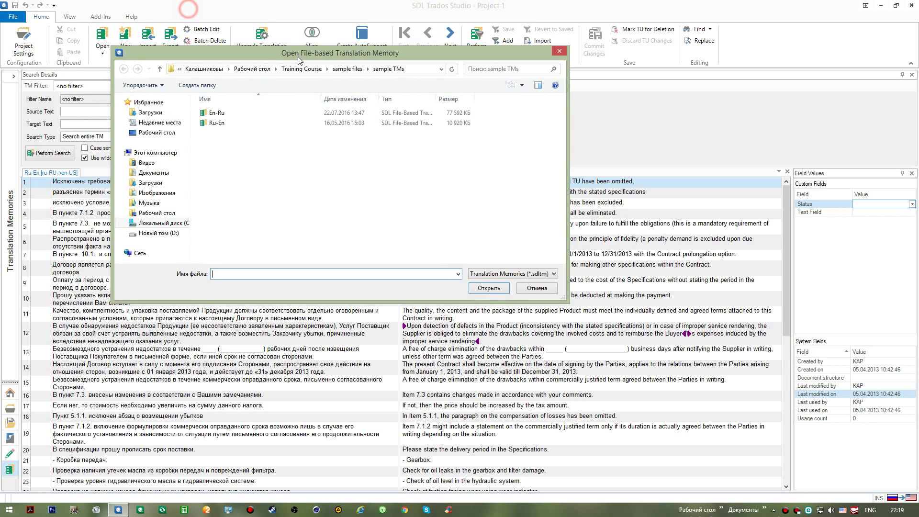
{"action": "left_click", "coordinate": [158, 69]}
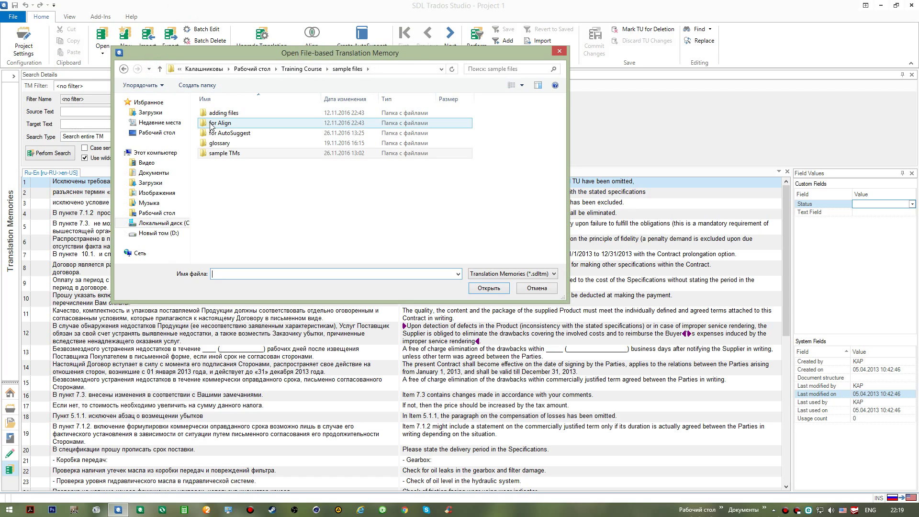
{"action": "double_click", "coordinate": [255, 134]}
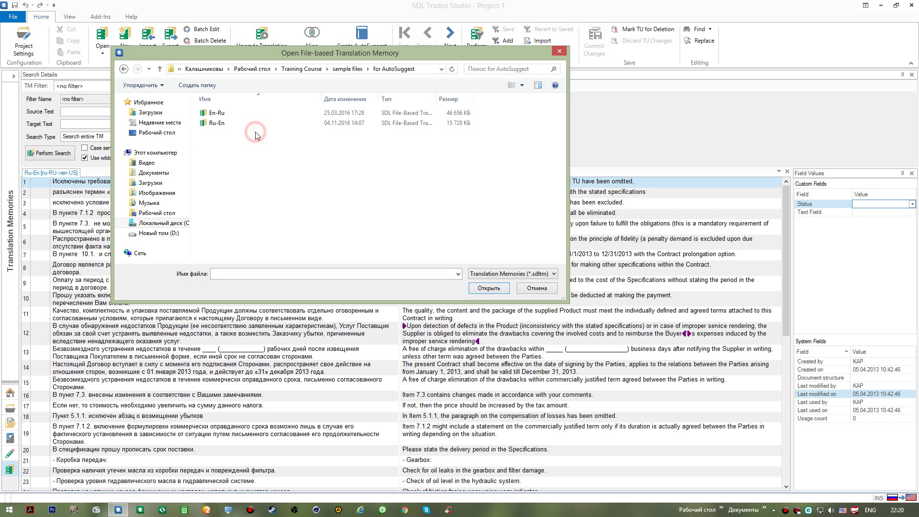
{"action": "double_click", "coordinate": [249, 128]}
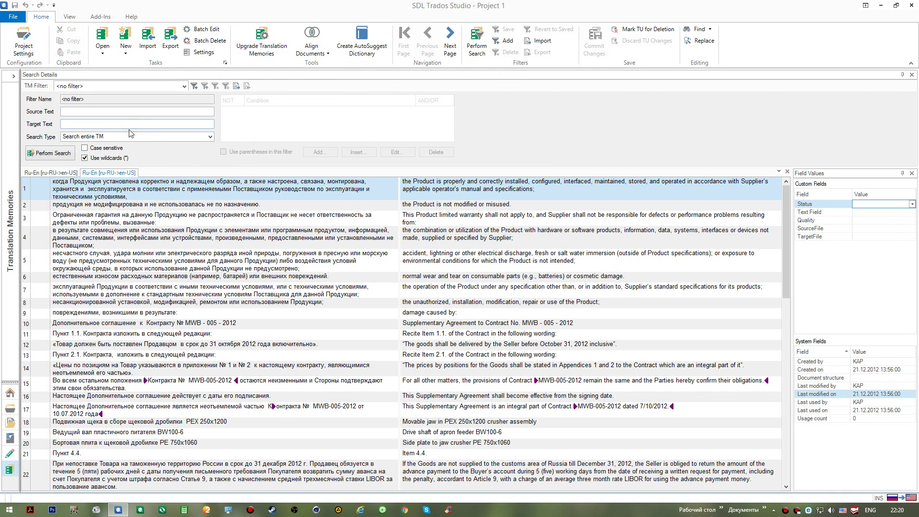
Step: Add the desktop file export.tmx to the Import wizard and proceed to TMX import options
{"action": "left_click", "coordinate": [148, 48]}
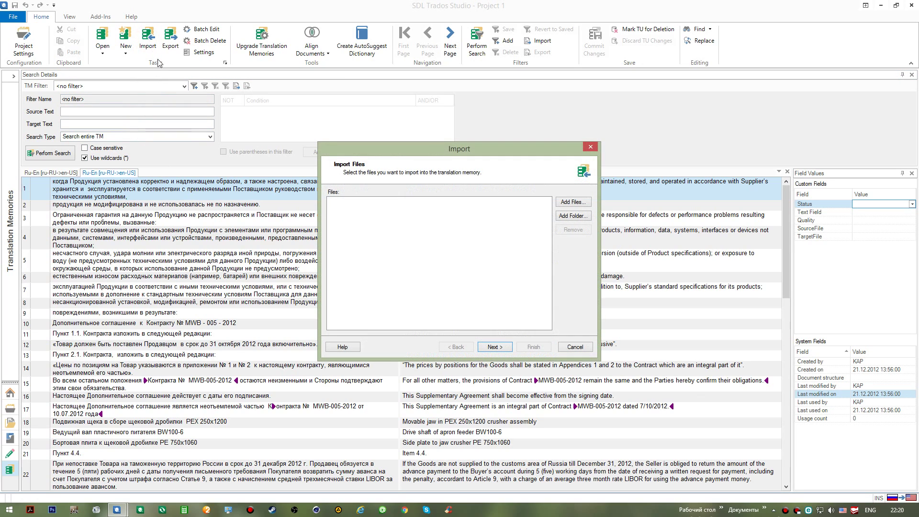
{"action": "left_click", "coordinate": [566, 206]}
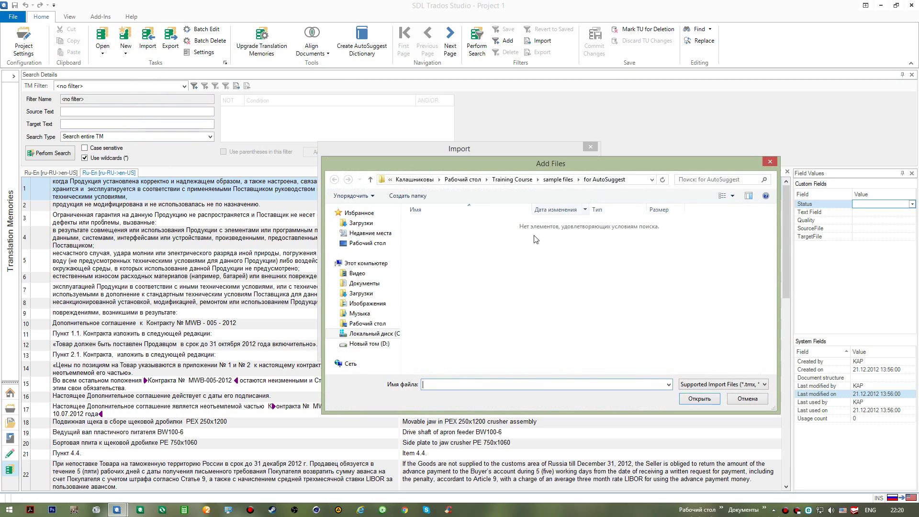
{"action": "left_click", "coordinate": [378, 244]}
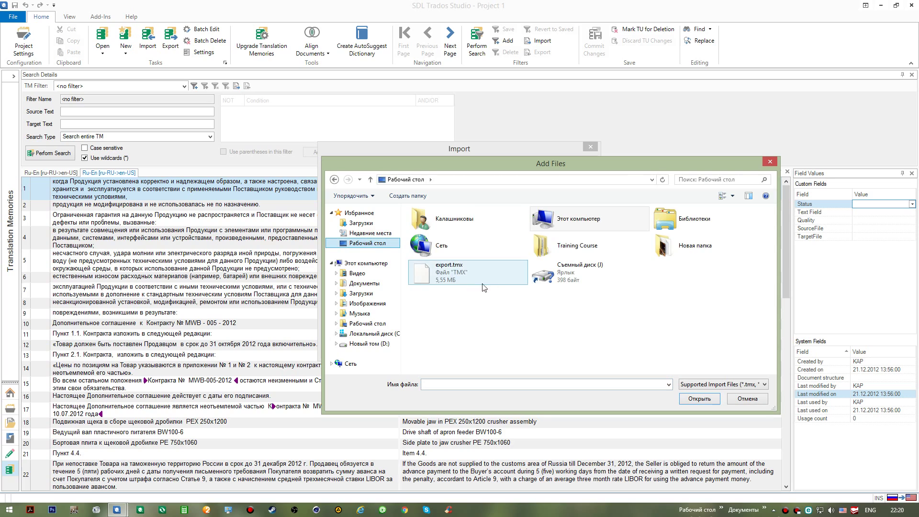
{"action": "left_click", "coordinate": [461, 269]}
{"action": "double_click", "coordinate": [462, 270]}
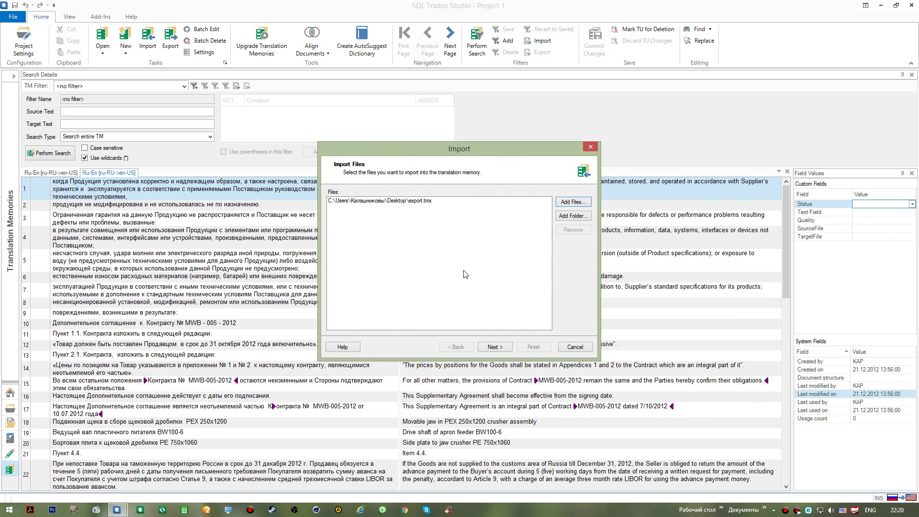
{"action": "left_click", "coordinate": [502, 347]}
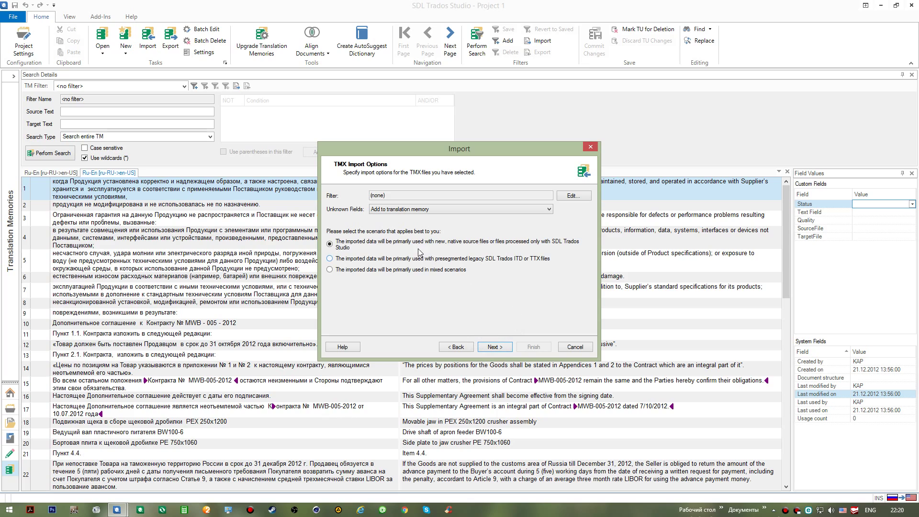
Step: Keep unknown fields as 'Add to translation memory', choose the mixed scenarios option, and continue
{"action": "left_click", "coordinate": [549, 211]}
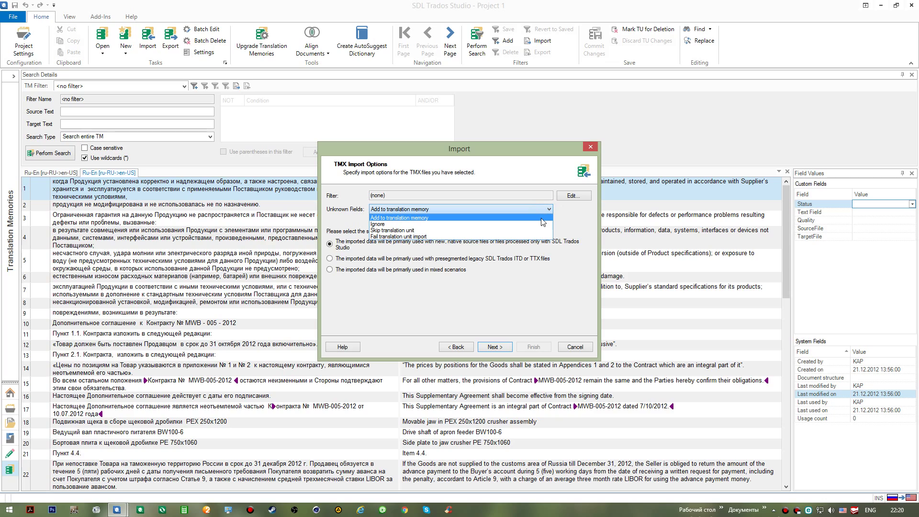
{"action": "left_click", "coordinate": [541, 218]}
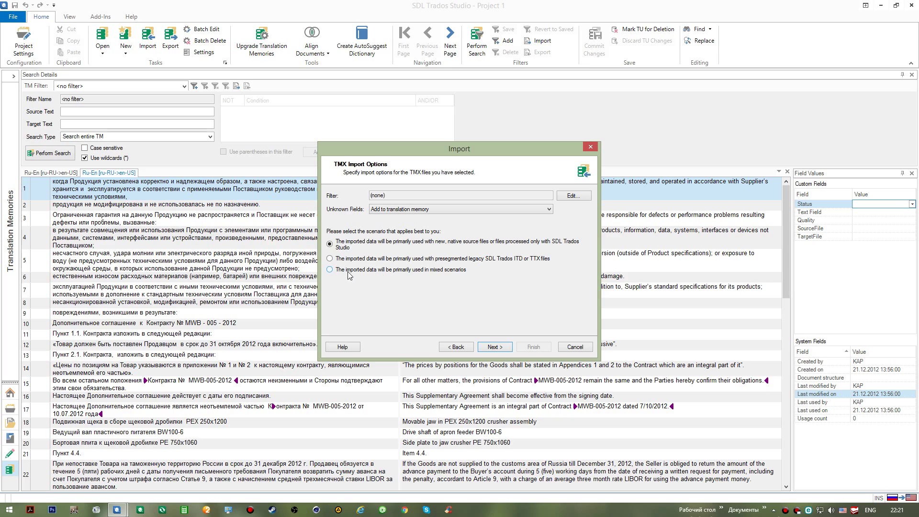
{"action": "left_click", "coordinate": [330, 270]}
{"action": "left_click", "coordinate": [493, 347]}
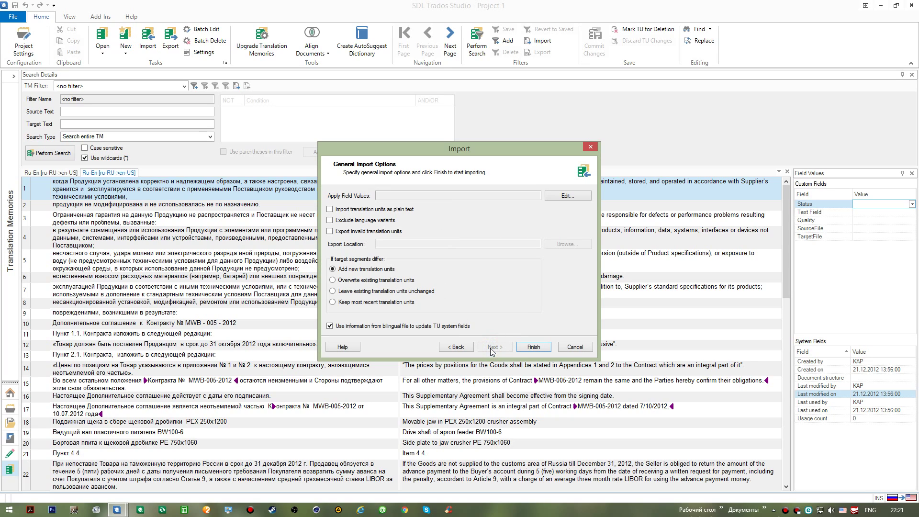
Step: Run the export.tmx import (4029 units imported, 0 errors) and close the summary
{"action": "left_click", "coordinate": [534, 347]}
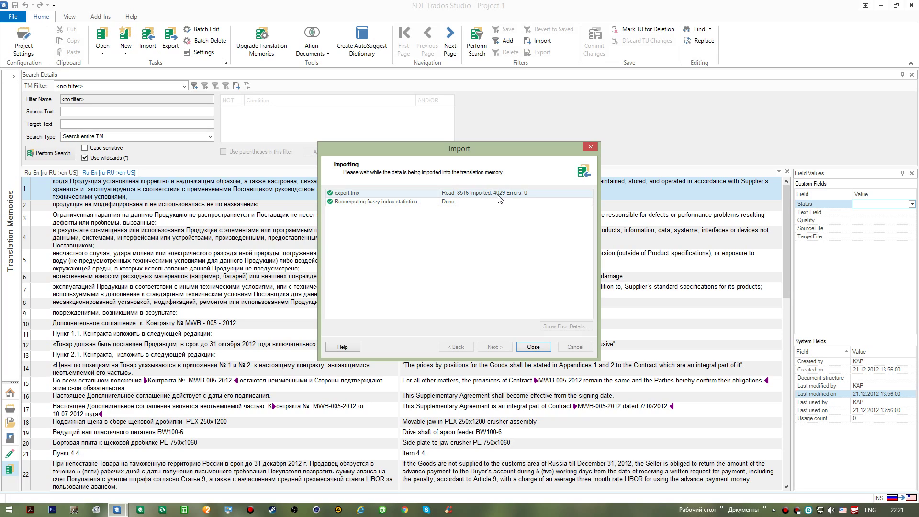
{"action": "left_click", "coordinate": [537, 347]}
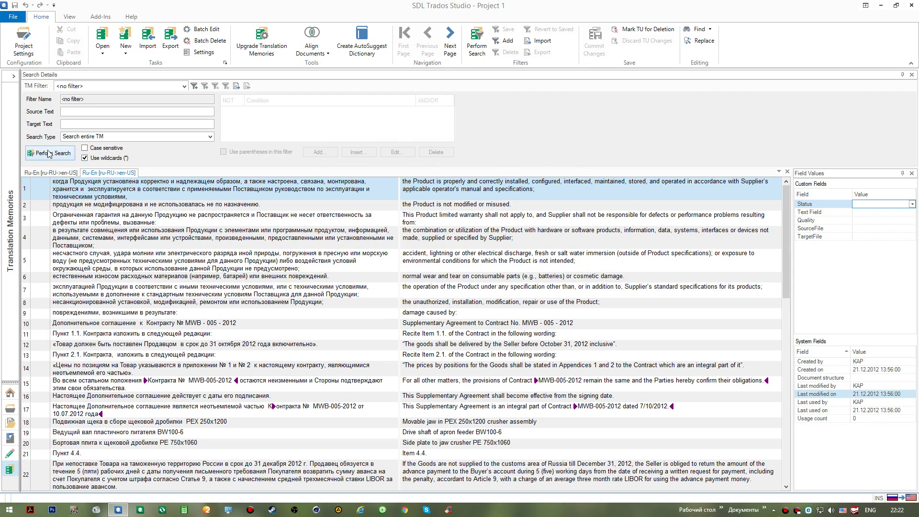
Step: Remove both Ru-En translation memories from the Translation Memories list
{"action": "mouse_move", "coordinate": [8, 122]}
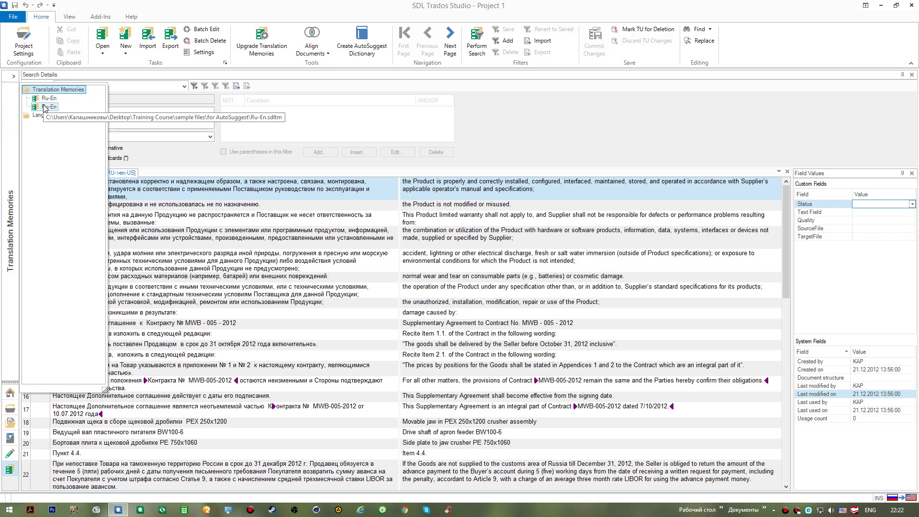
{"action": "right_click", "coordinate": [42, 106]}
{"action": "left_click", "coordinate": [91, 201]}
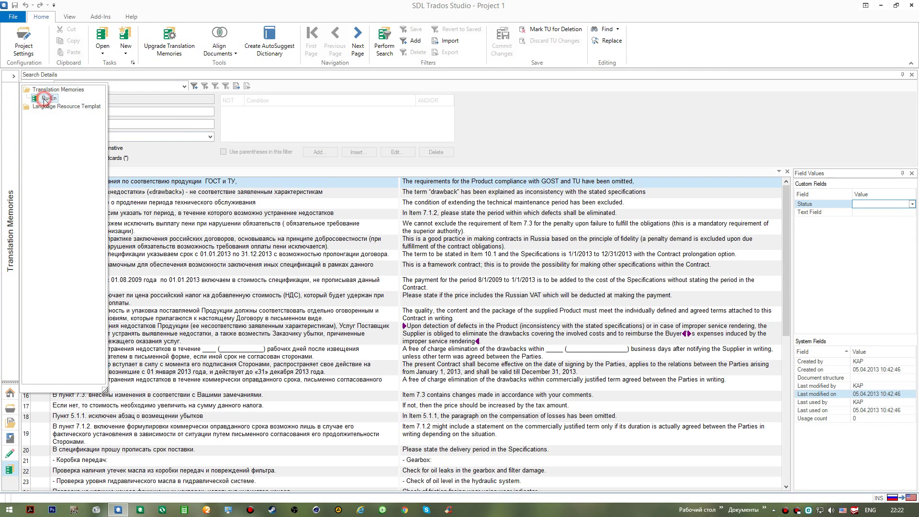
{"action": "right_click", "coordinate": [42, 99]}
{"action": "left_click", "coordinate": [86, 198]}
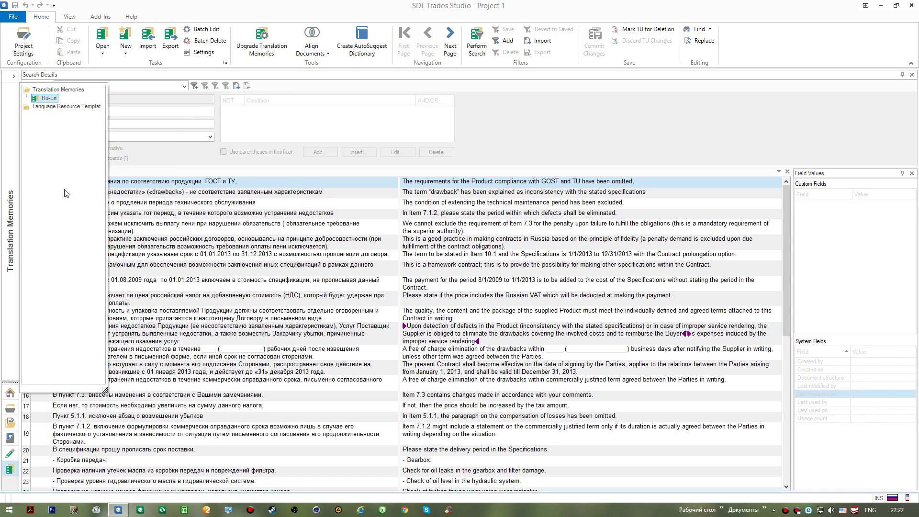
Step: Open the En-Ru translation memory from the sample TMs folder
{"action": "left_click", "coordinate": [62, 42]}
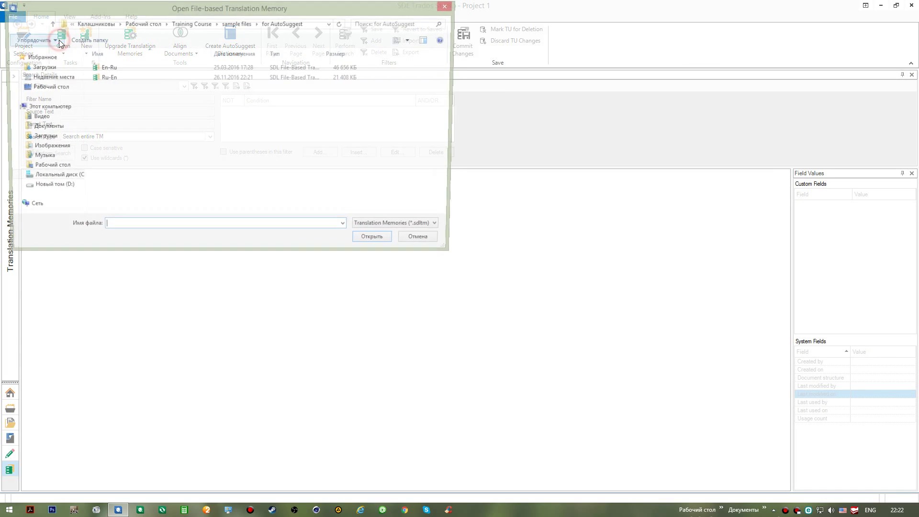
{"action": "left_click", "coordinate": [198, 8]}
{"action": "left_click_drag", "start_coordinate": [201, 12], "coordinate": [253, 43]}
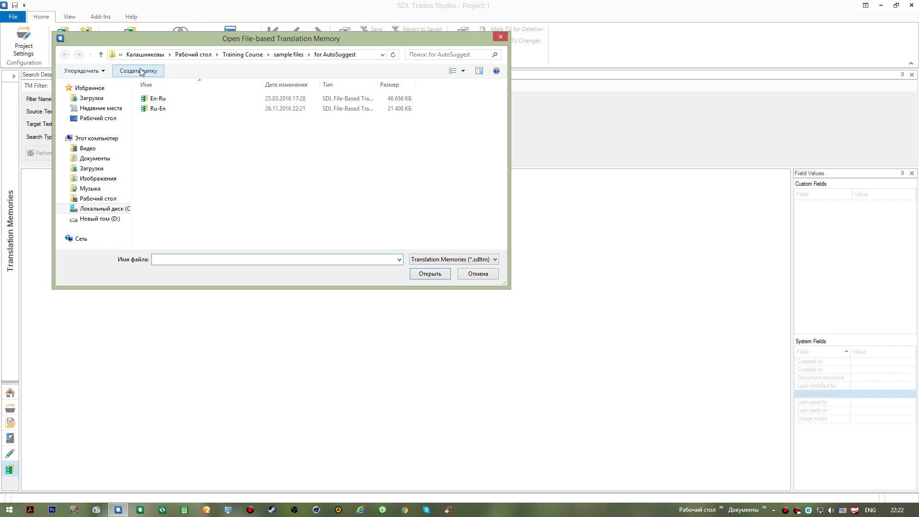
{"action": "left_click", "coordinate": [100, 54]}
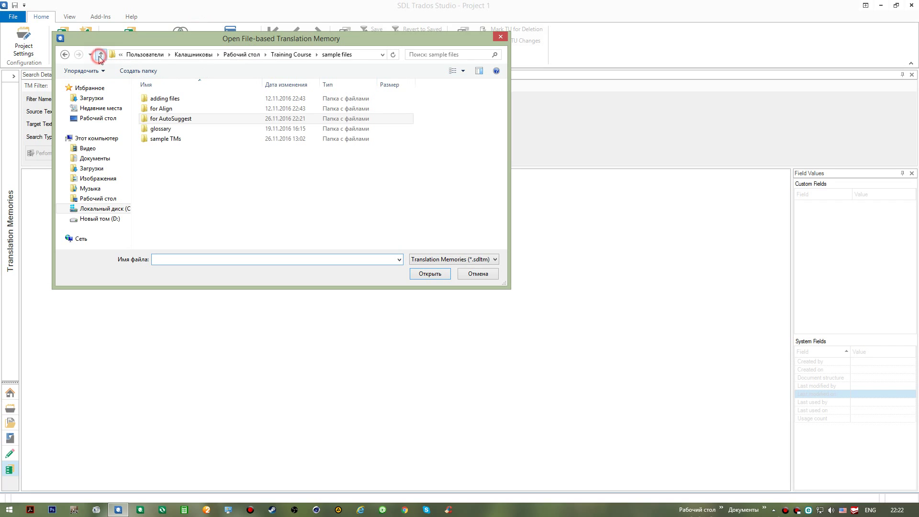
{"action": "double_click", "coordinate": [167, 138]}
{"action": "left_click", "coordinate": [176, 98]}
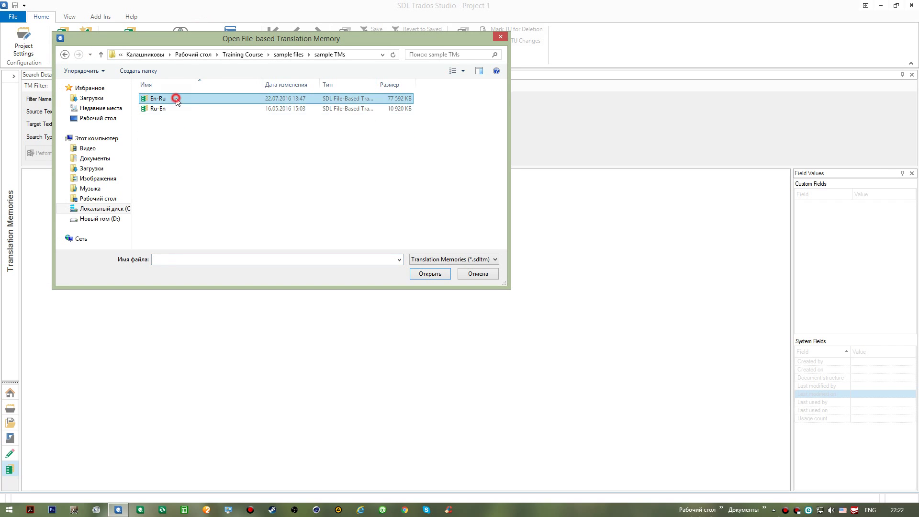
{"action": "left_click", "coordinate": [176, 98]}
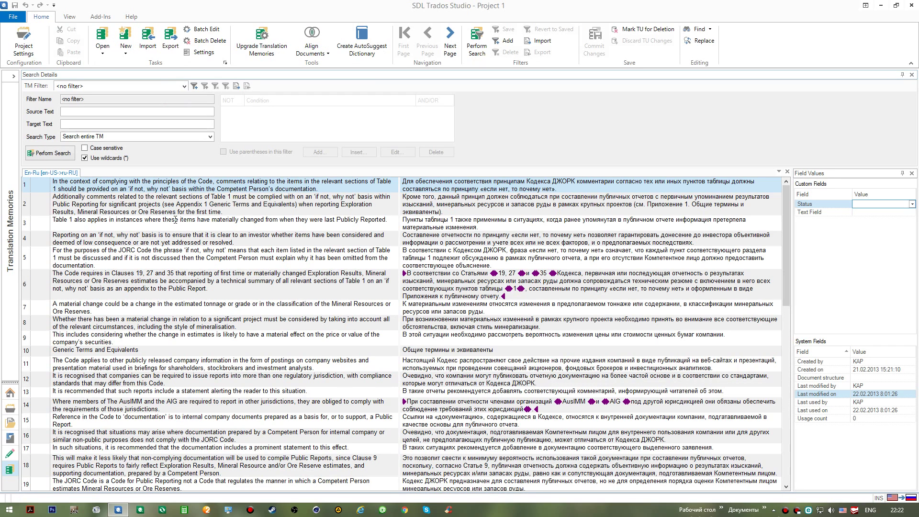
Step: Add the SC75 Type Belt Conveyer SDL XLIFF file from Sample Project > ru-RU for import
{"action": "left_click", "coordinate": [149, 48]}
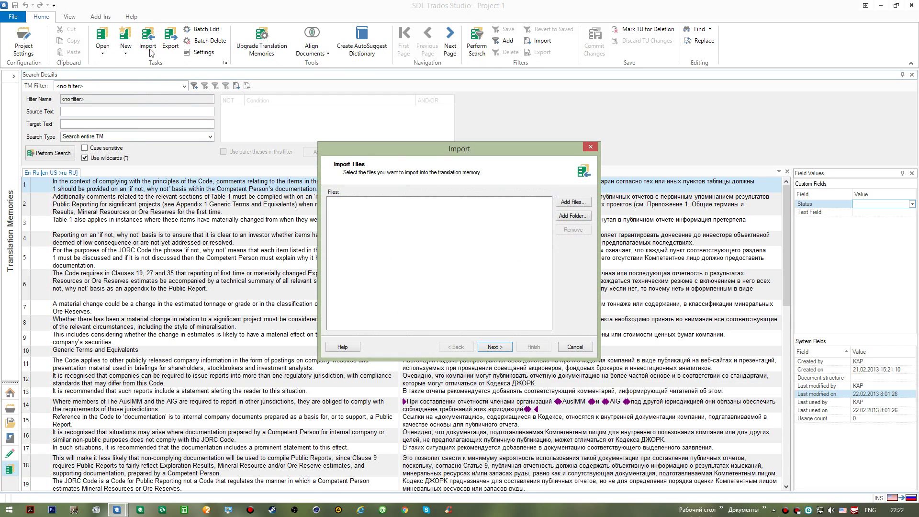
{"action": "left_click", "coordinate": [569, 202]}
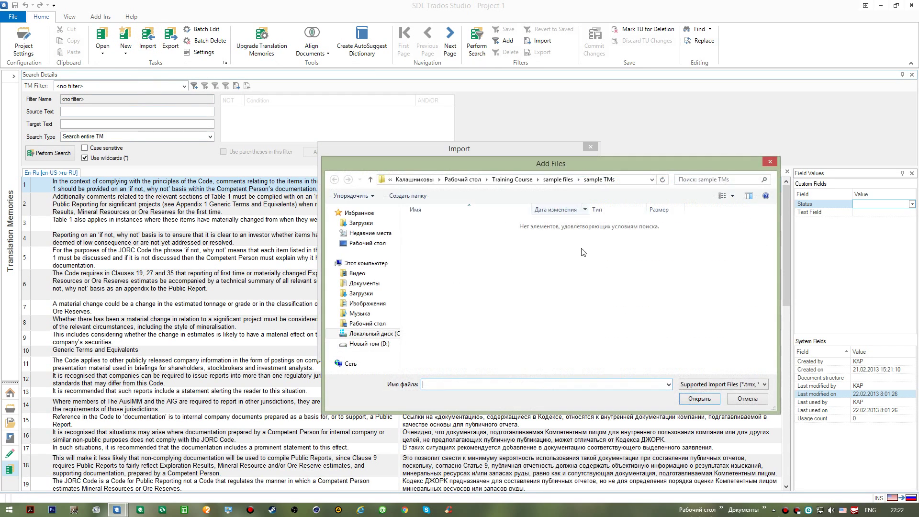
{"action": "left_click", "coordinate": [749, 384]}
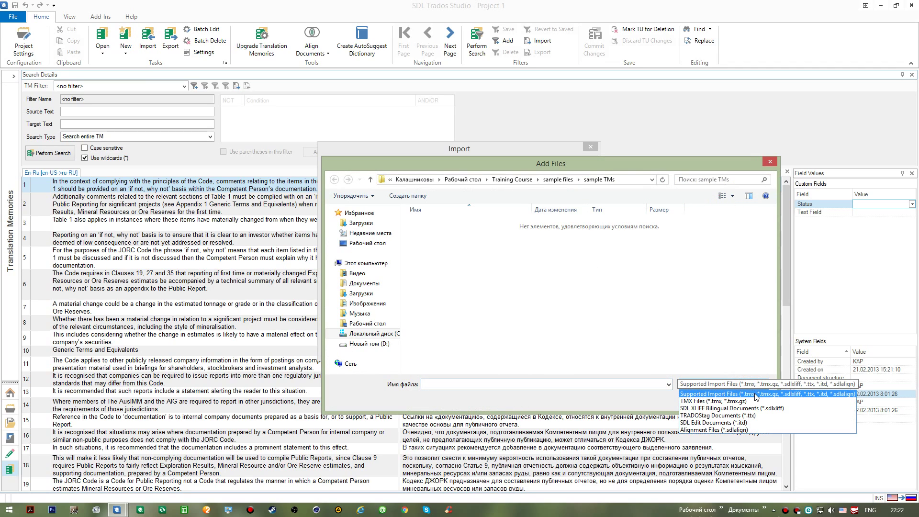
{"action": "left_click", "coordinate": [781, 410]}
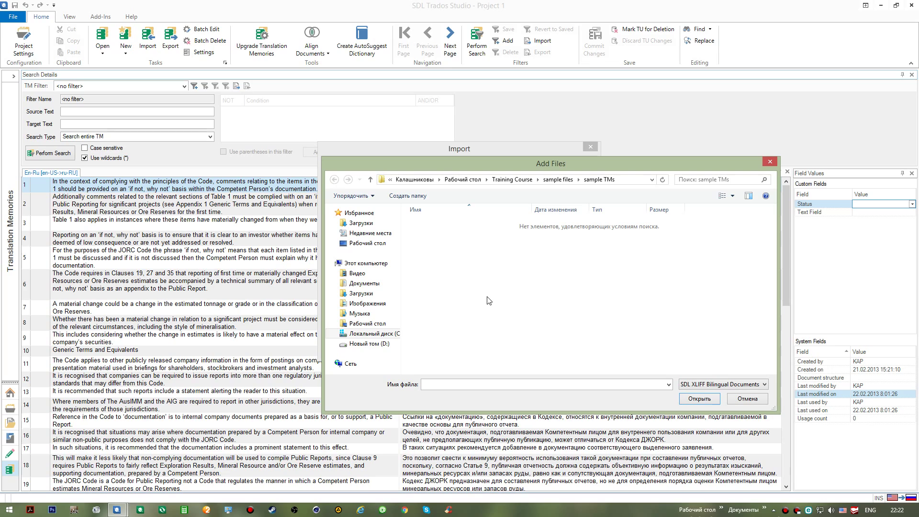
{"action": "left_click", "coordinate": [376, 243]}
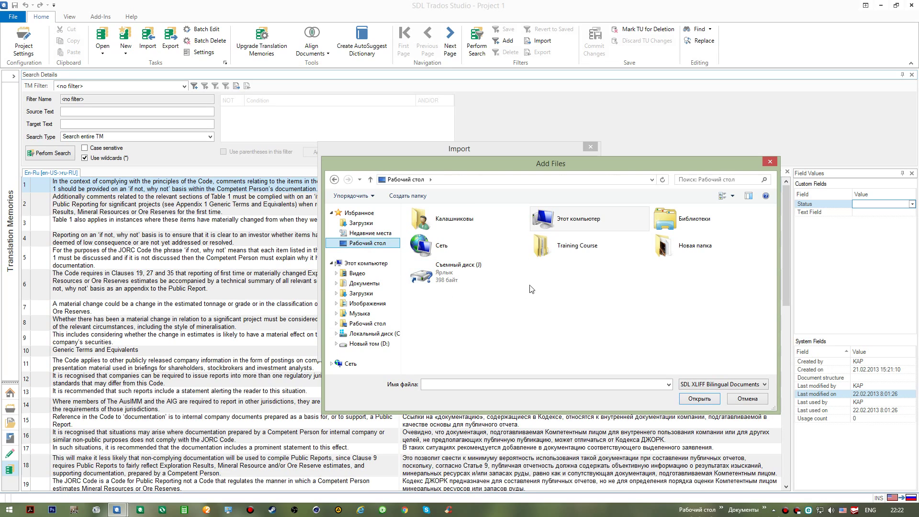
{"action": "double_click", "coordinate": [563, 250]}
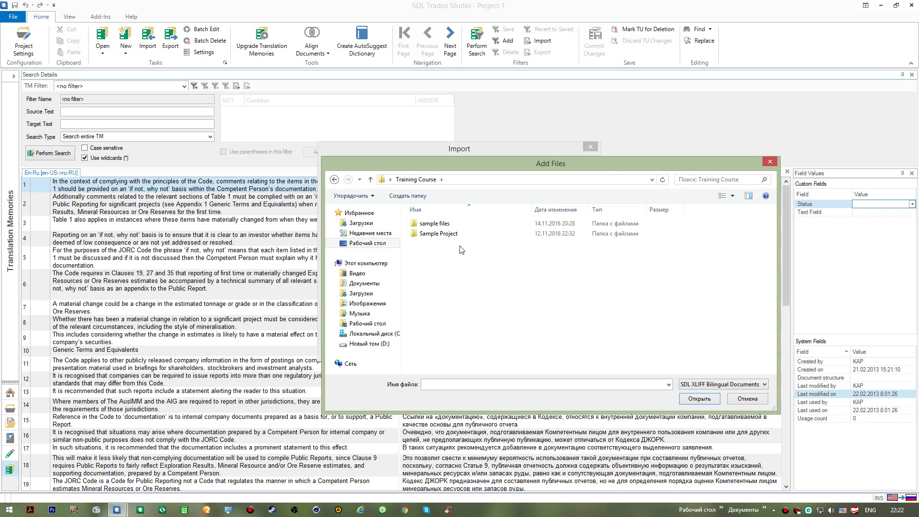
{"action": "double_click", "coordinate": [461, 234]}
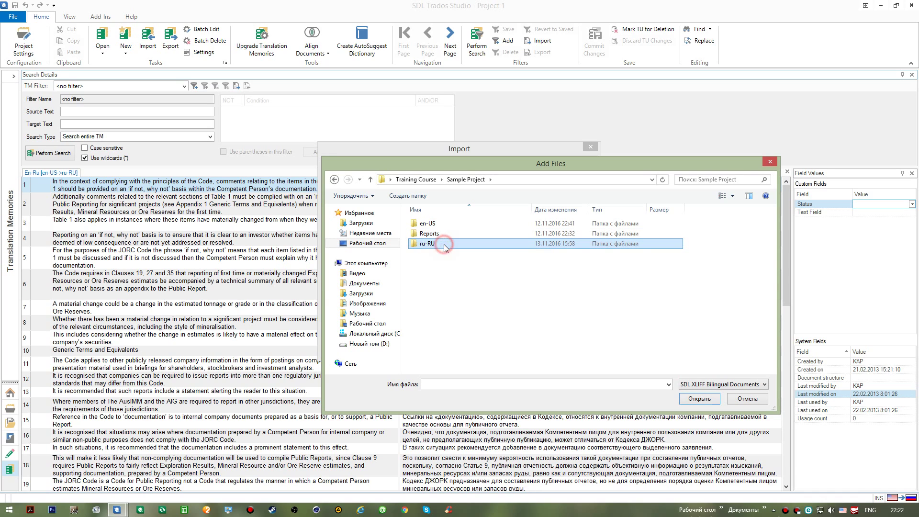
{"action": "double_click", "coordinate": [450, 244]}
{"action": "double_click", "coordinate": [459, 226]}
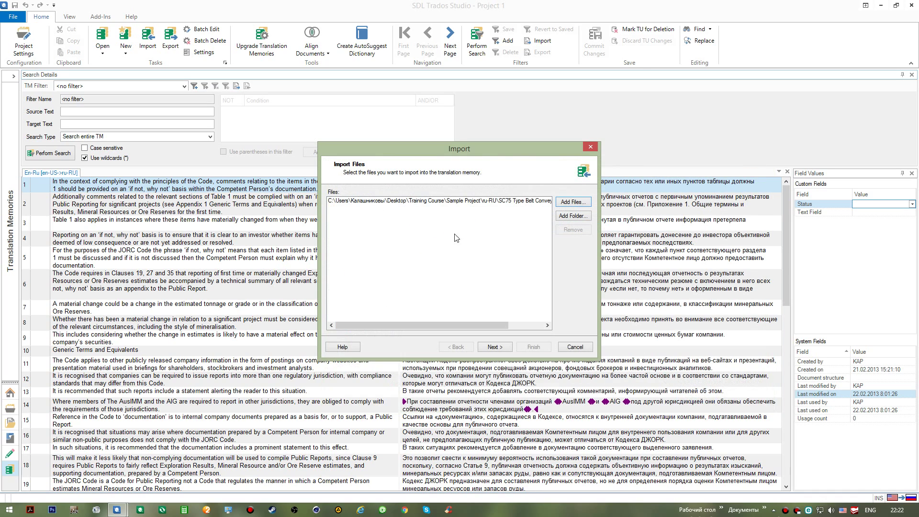
Step: Run the import with default settings, adding 471 units, and close the summary
{"action": "left_click", "coordinate": [500, 347]}
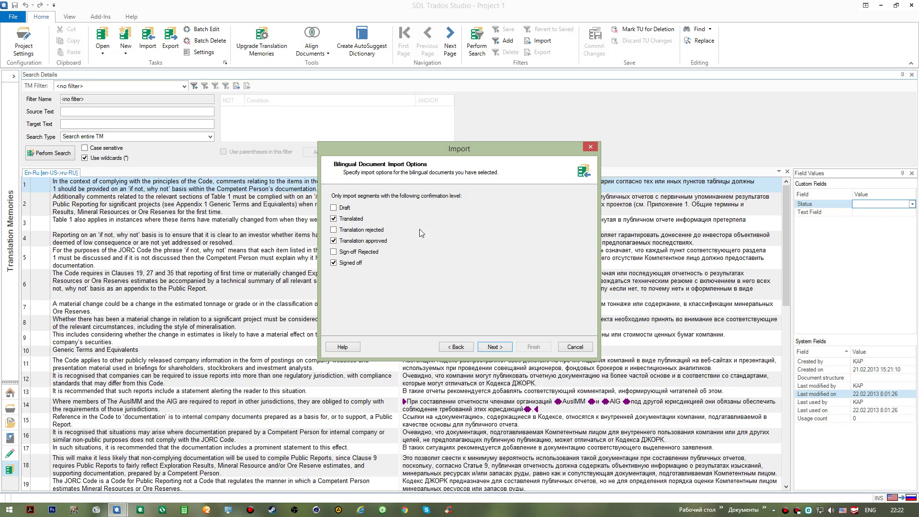
{"action": "left_click", "coordinate": [493, 347]}
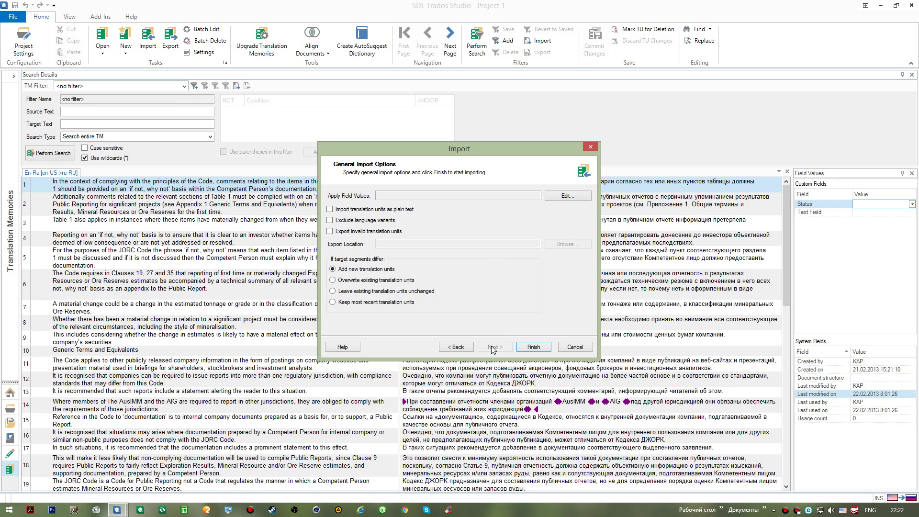
{"action": "left_click", "coordinate": [533, 346]}
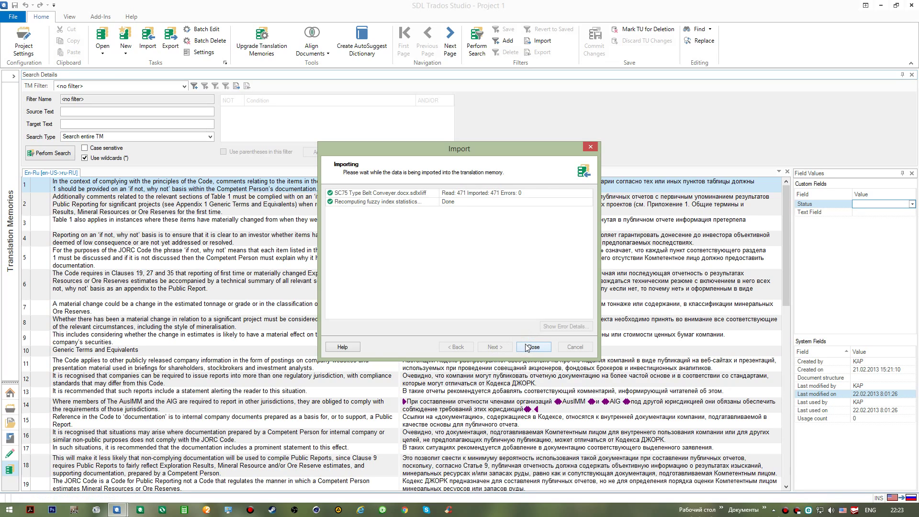
{"action": "left_click", "coordinate": [533, 347]}
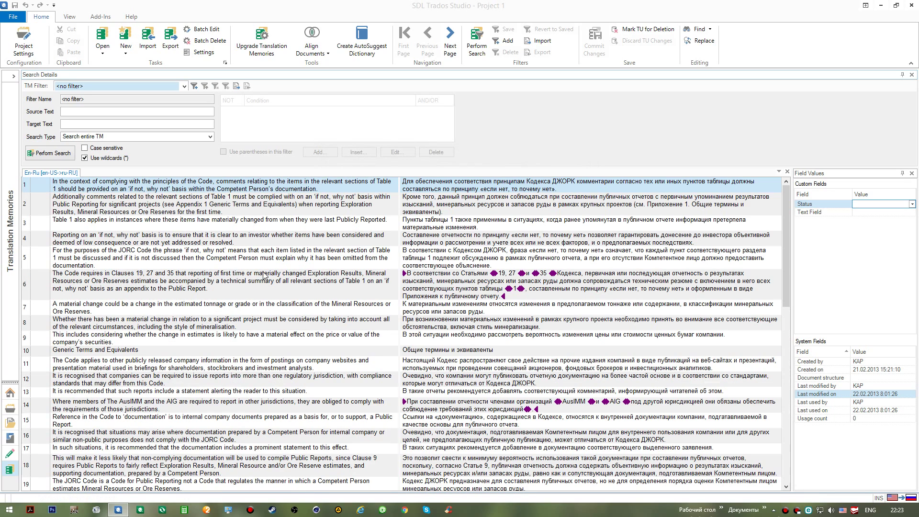
{"action": "left_click", "coordinate": [722, 508]}
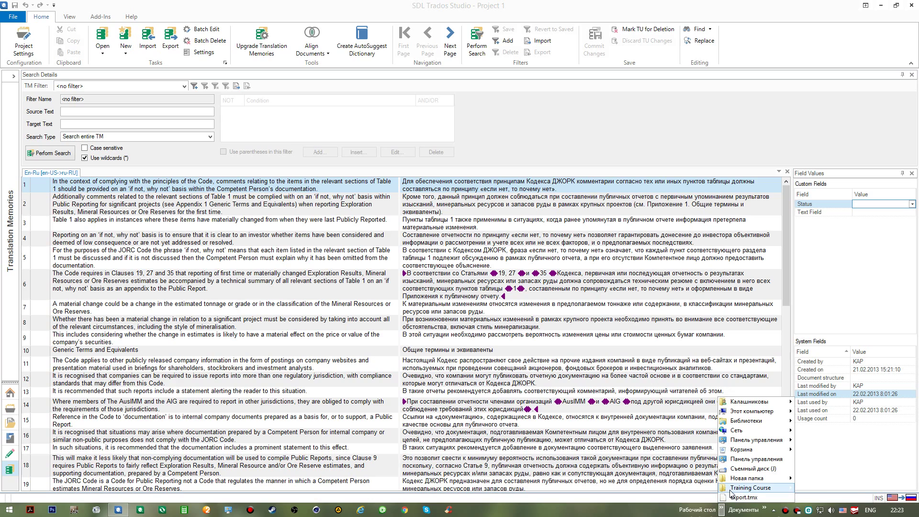
{"action": "mouse_move", "coordinate": [772, 490]}
{"action": "left_click", "coordinate": [818, 490]}
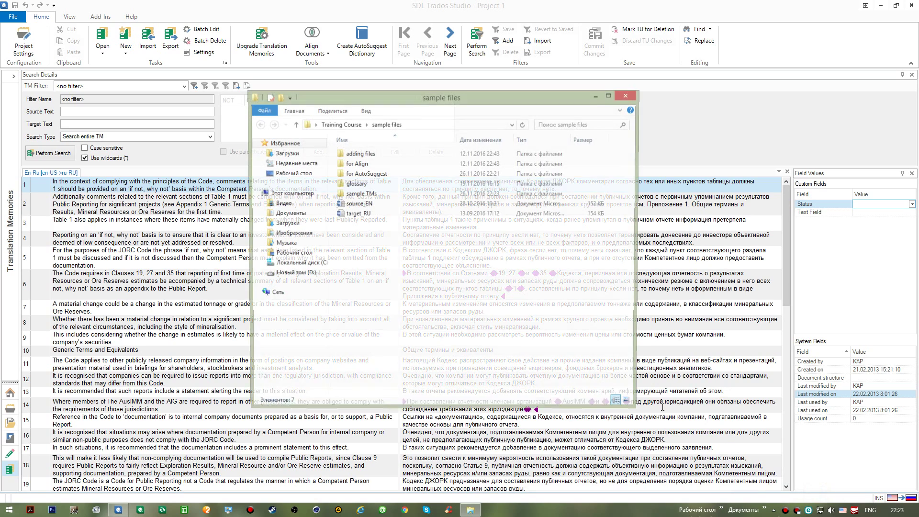
{"action": "double_click", "coordinate": [369, 194]}
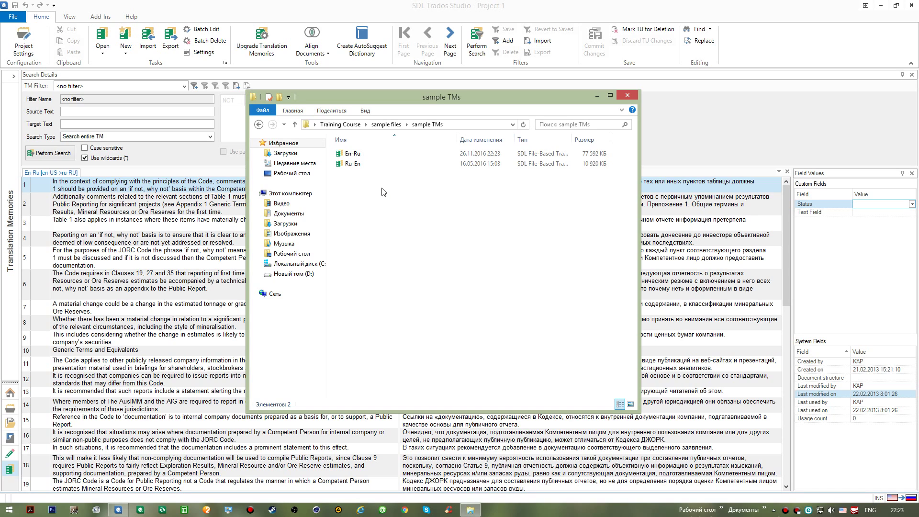
{"action": "left_click", "coordinate": [627, 95]}
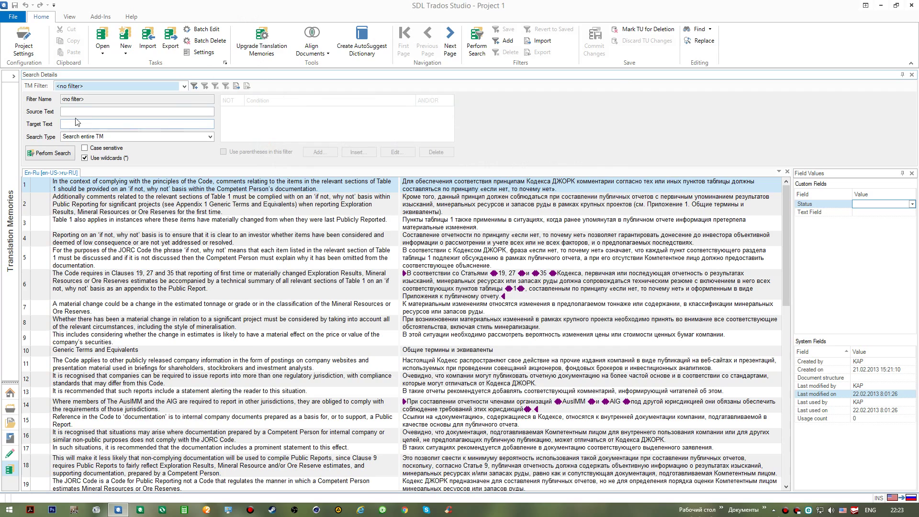
Step: Remove the En-Ru memory from the Translation Memories list
{"action": "left_click", "coordinate": [11, 117]}
{"action": "right_click", "coordinate": [47, 98]}
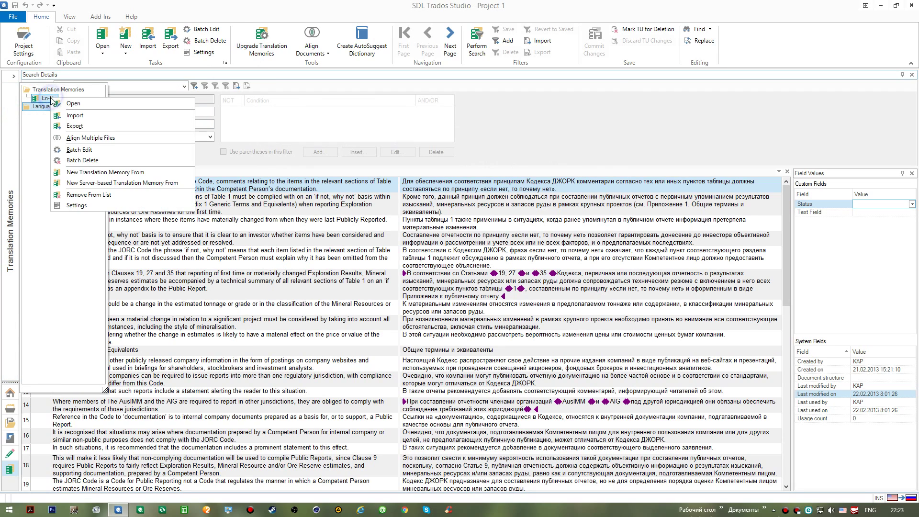
{"action": "left_click", "coordinate": [91, 195]}
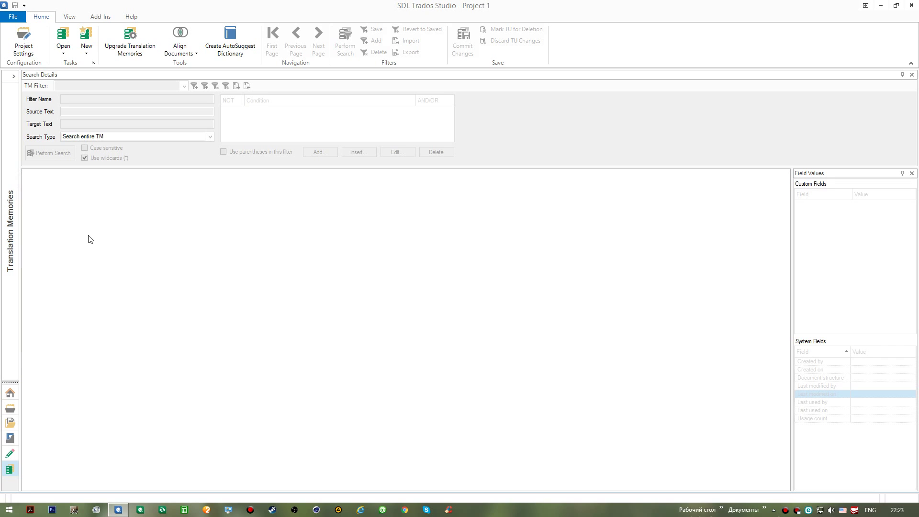
{"action": "left_click", "coordinate": [256, 11]}
Step: Open the Options dialog from the File menu, landing on Automatic Updates
{"action": "left_click", "coordinate": [8, 18]}
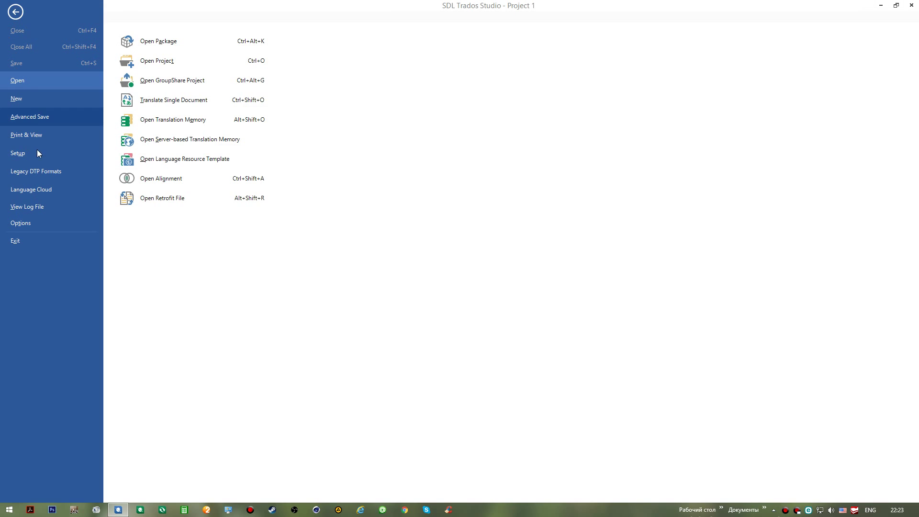
{"action": "left_click", "coordinate": [43, 225]}
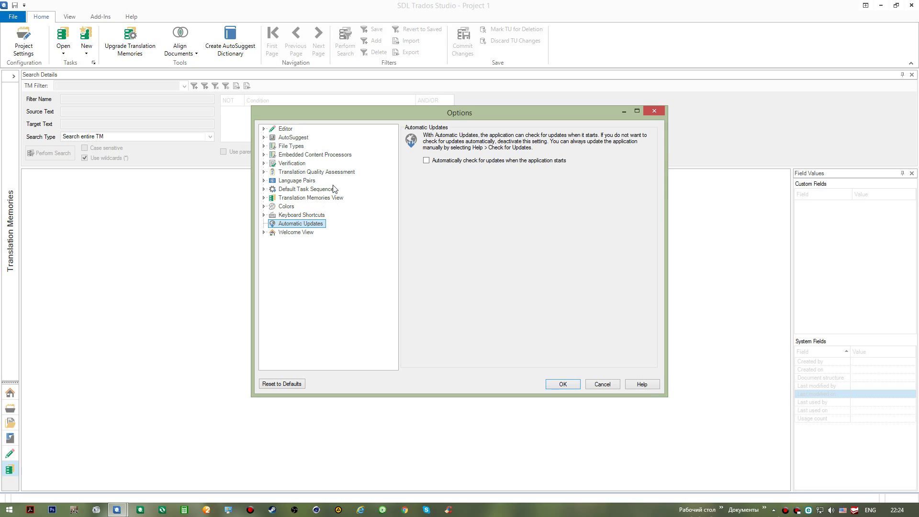
Step: Show the Editor > Spelling options and open Custom Dictionaries, listing CUSTOM.dic as default
{"action": "double_click", "coordinate": [282, 131]}
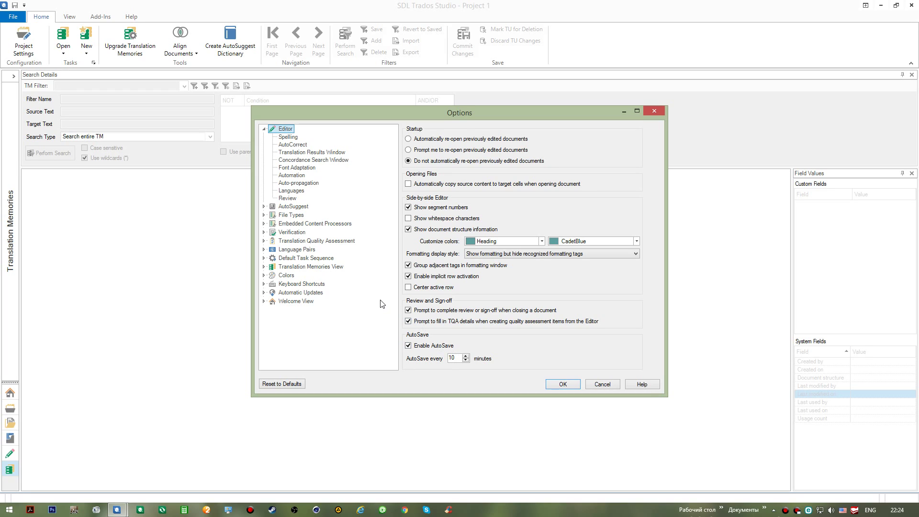
{"action": "left_click", "coordinate": [287, 137]}
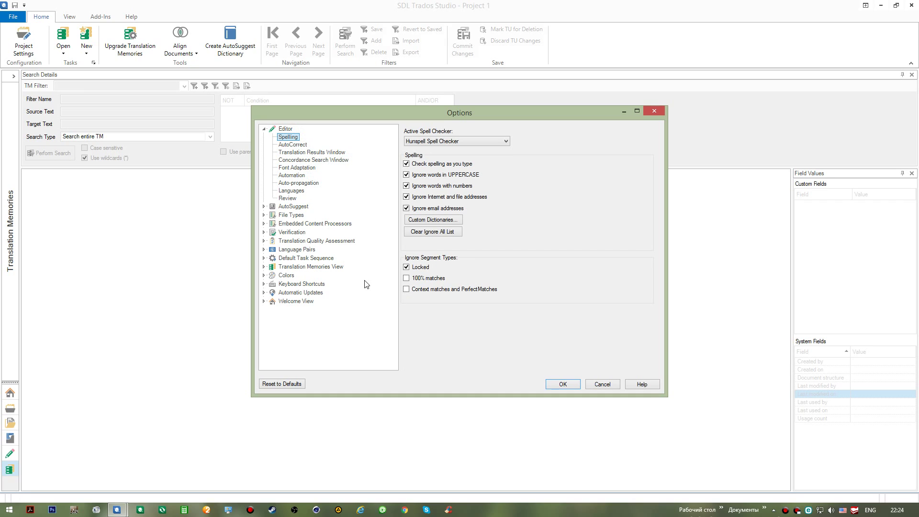
{"action": "left_click", "coordinate": [434, 220]}
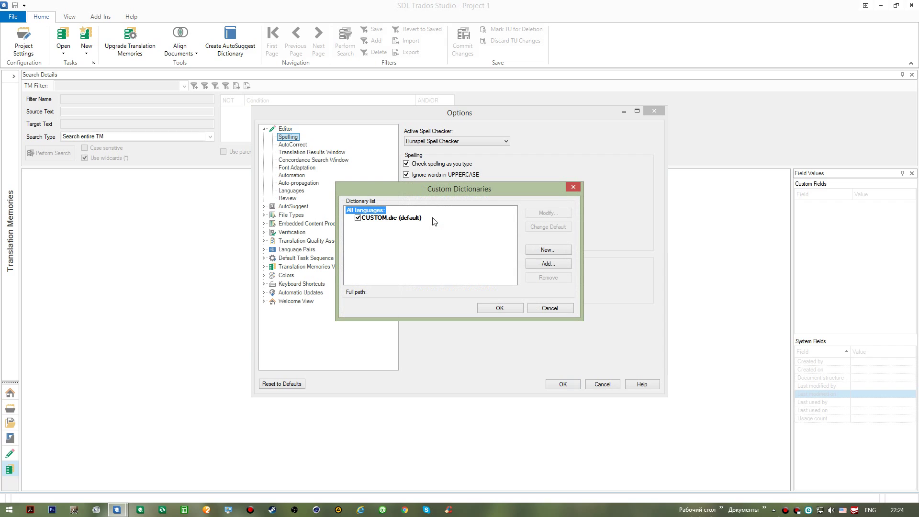
{"action": "left_click", "coordinate": [412, 216]}
{"action": "left_click", "coordinate": [546, 213]}
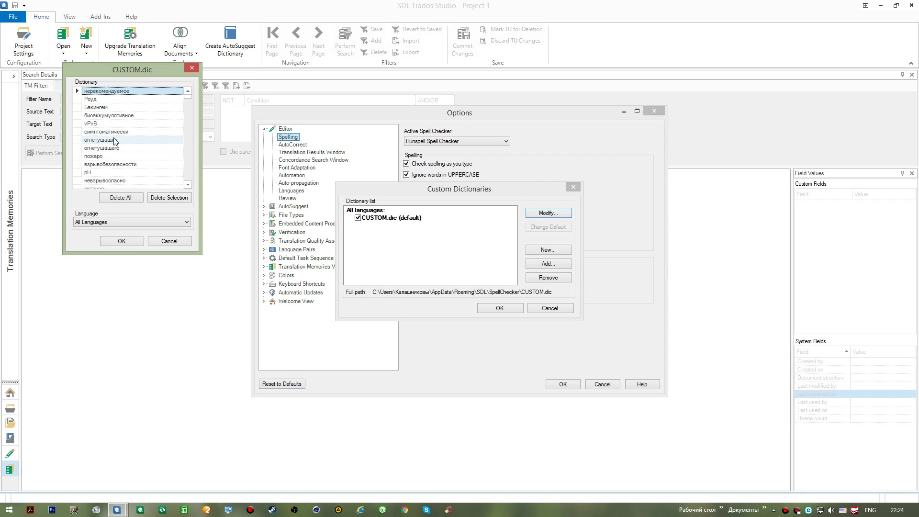
{"action": "left_click", "coordinate": [171, 242]}
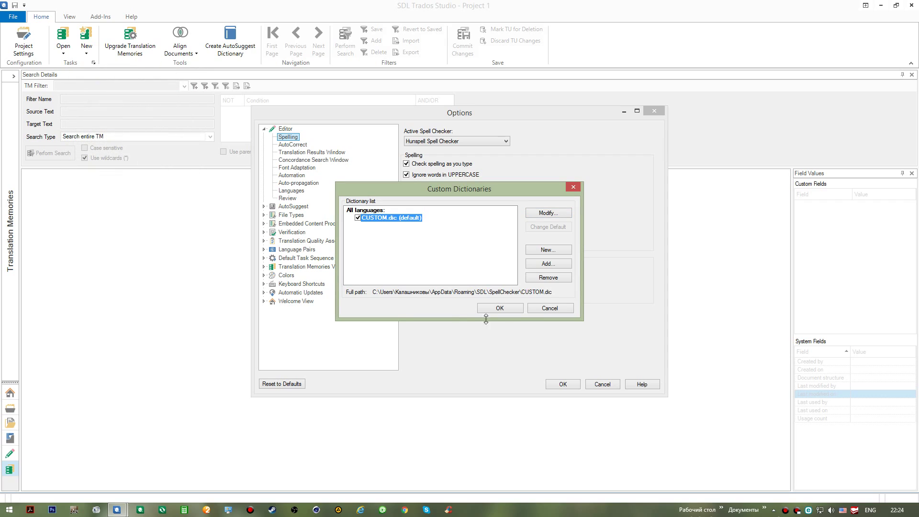
{"action": "left_click", "coordinate": [535, 309]}
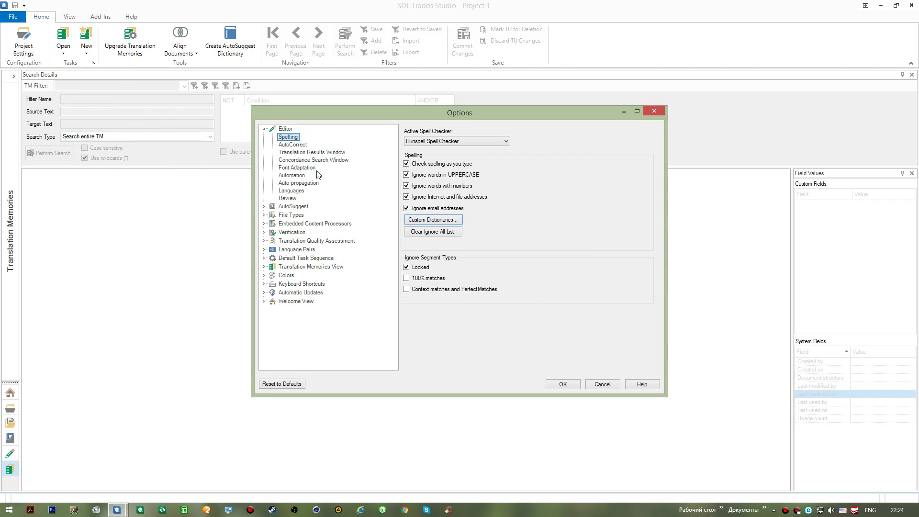
Step: Review the AutoCorrect and Font Adaptation pages, leaving Adapt font sizes off, then view Automation and AutoSuggest
{"action": "left_click", "coordinate": [293, 147]}
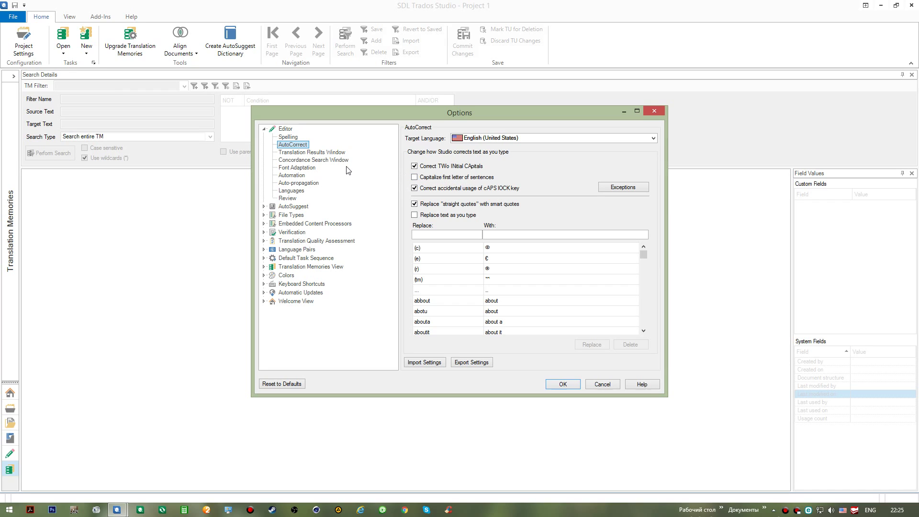
{"action": "left_click", "coordinate": [299, 168]}
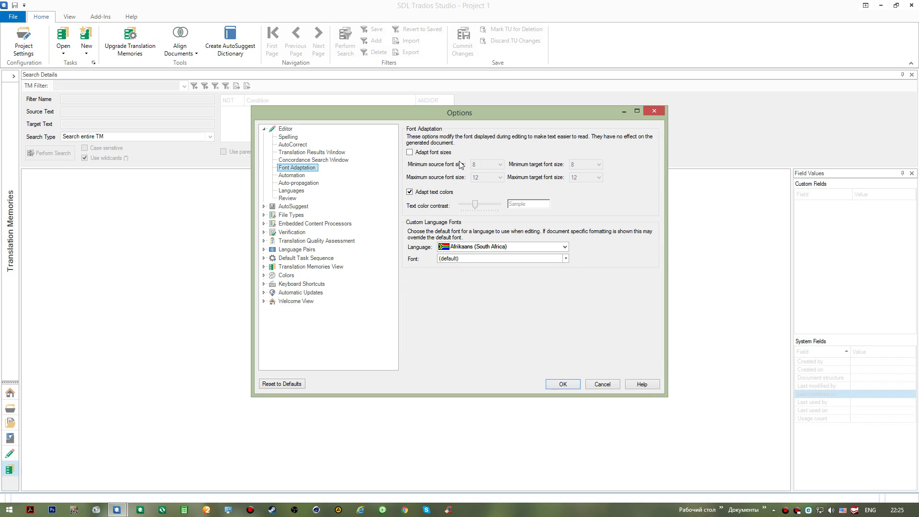
{"action": "left_click", "coordinate": [410, 153]}
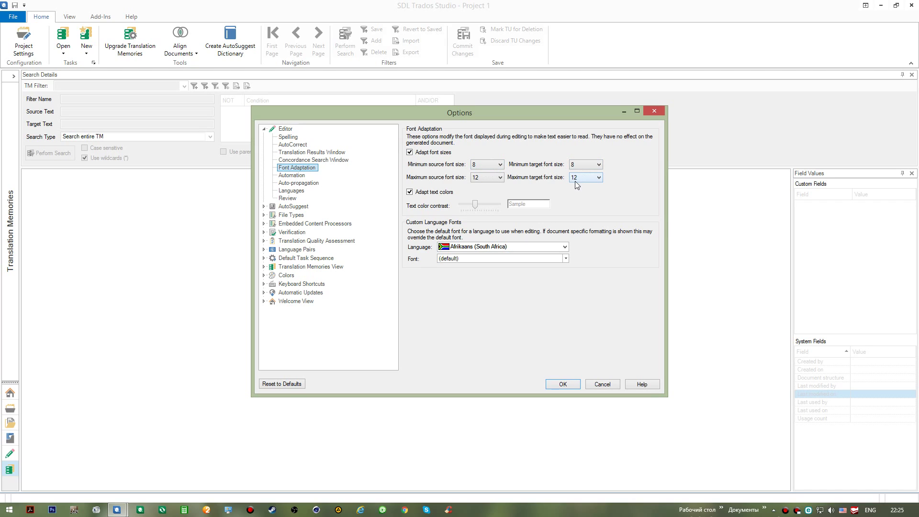
{"action": "left_click", "coordinate": [407, 154]}
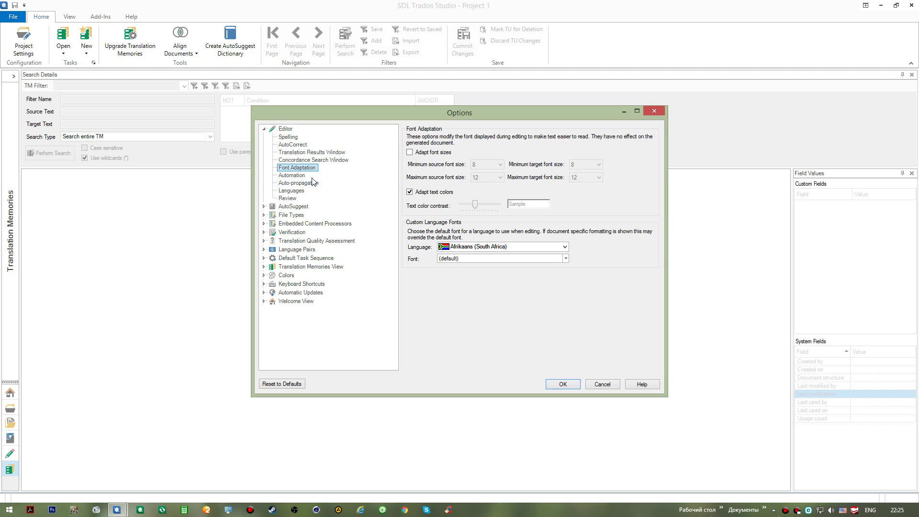
{"action": "left_click", "coordinate": [299, 176]}
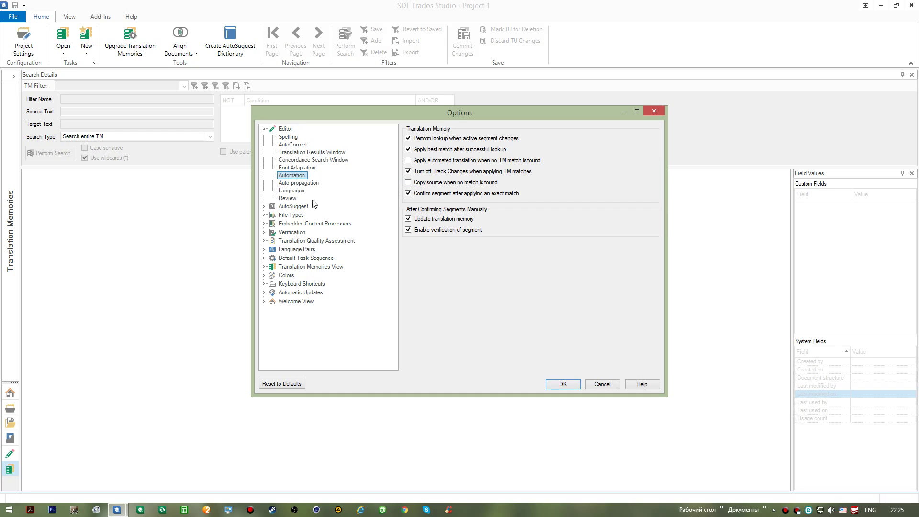
{"action": "left_click", "coordinate": [300, 207]}
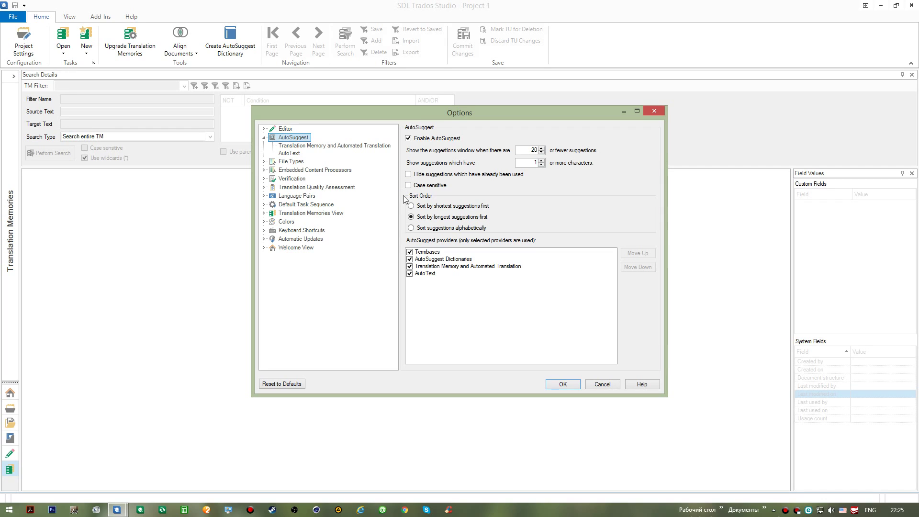
Step: Move from the AutoSuggest page to the All Language Pairs page in Options
{"action": "left_click", "coordinate": [297, 196]}
Step: Browse the All Language Pairs subpages, then open the empty English (United States)->Russian (Russia) AutoSuggest Dictionaries page
{"action": "left_click", "coordinate": [306, 190]}
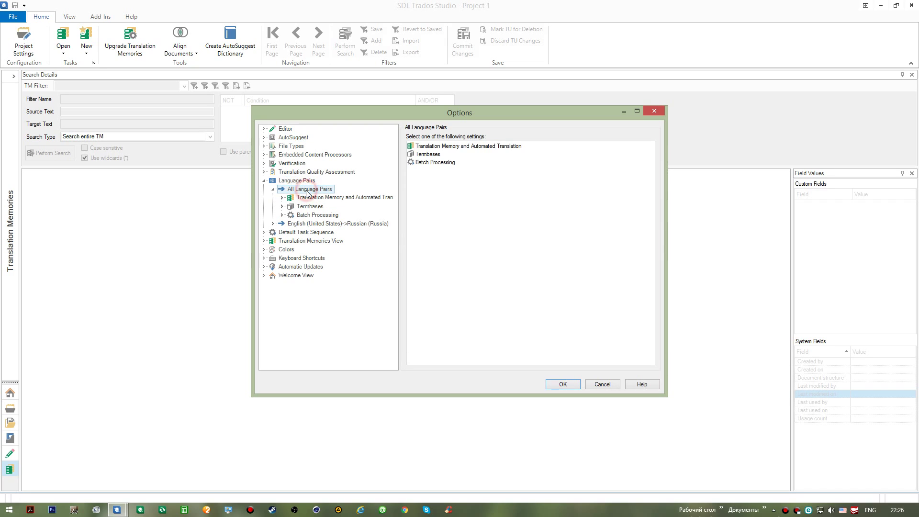
{"action": "left_click", "coordinate": [319, 205]}
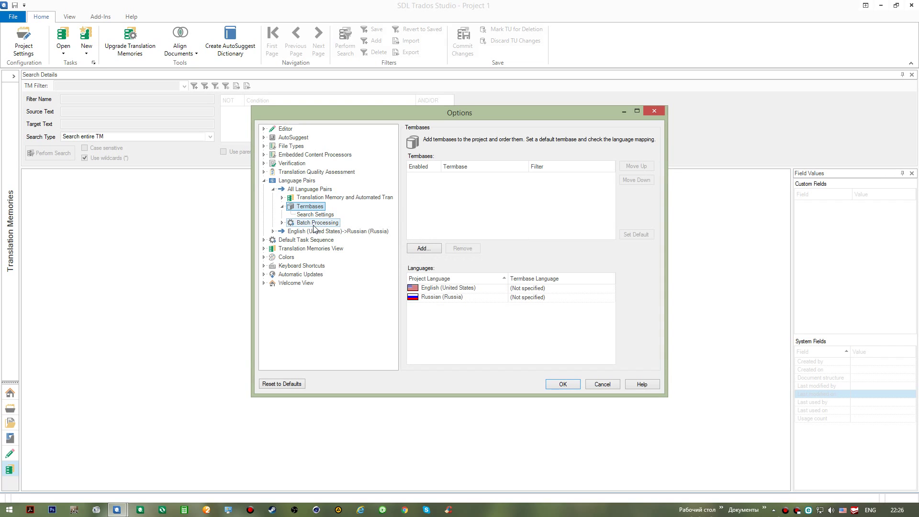
{"action": "left_click", "coordinate": [298, 231]}
{"action": "left_click", "coordinate": [301, 206]}
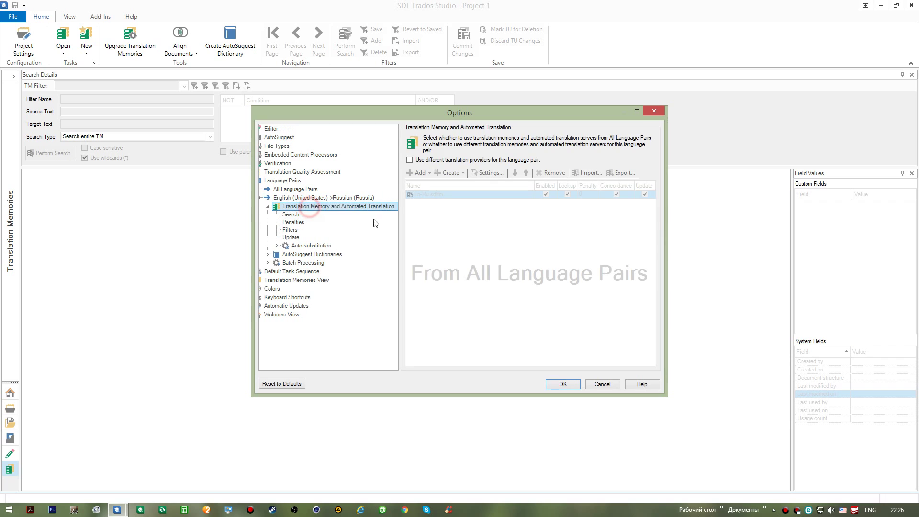
{"action": "left_click", "coordinate": [296, 189]}
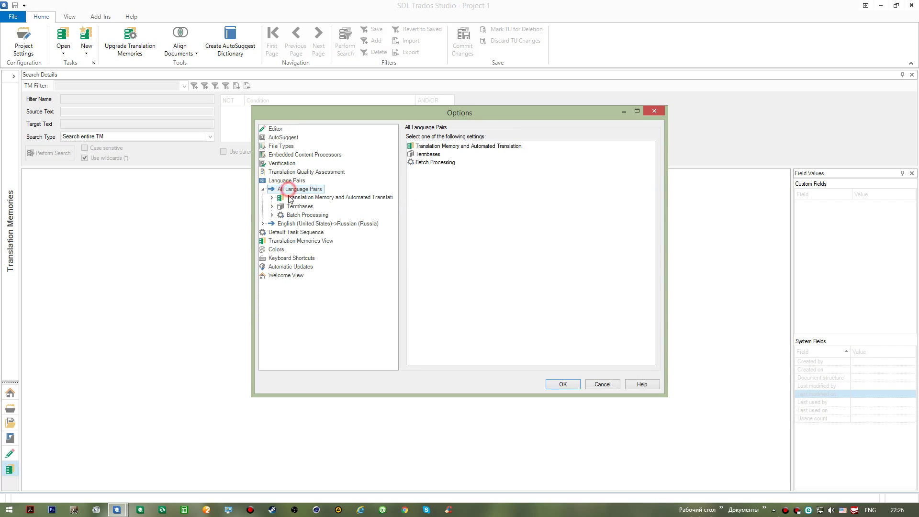
{"action": "left_click", "coordinate": [295, 197]}
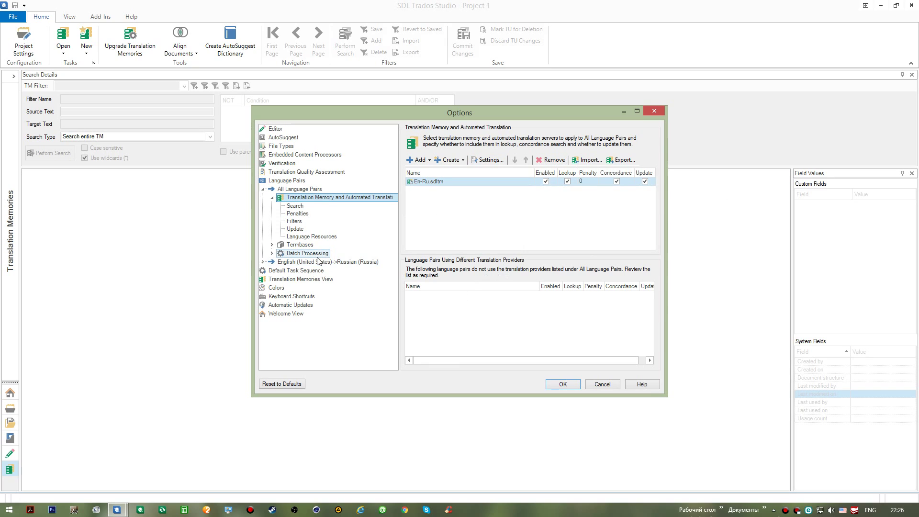
{"action": "left_click", "coordinate": [311, 254]}
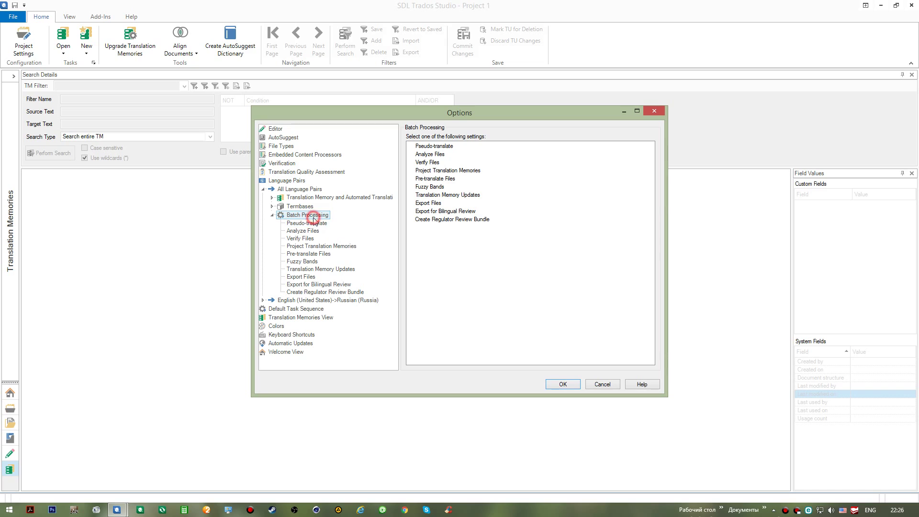
{"action": "left_click", "coordinate": [303, 301]}
{"action": "left_click", "coordinate": [312, 216]}
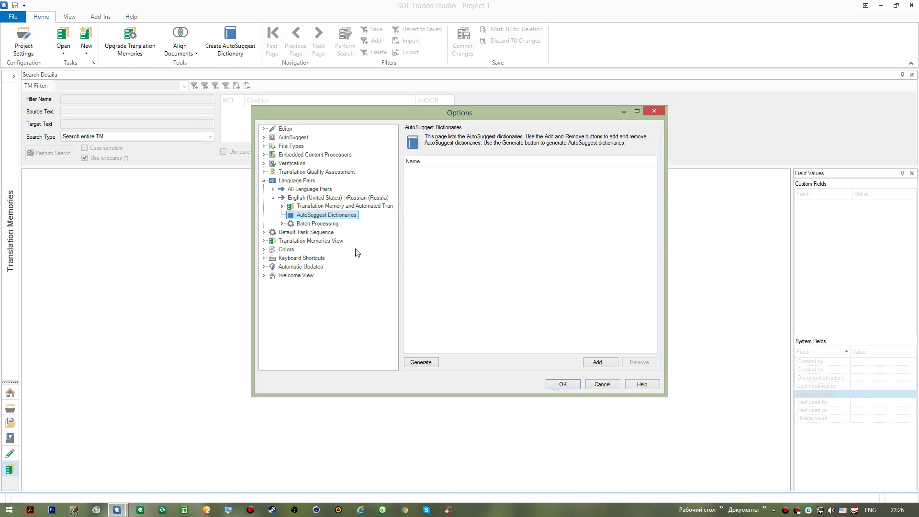
Step: Look through the Keyboard Shortcuts table, then view Automatic Updates with startup checking off
{"action": "left_click", "coordinate": [302, 258]}
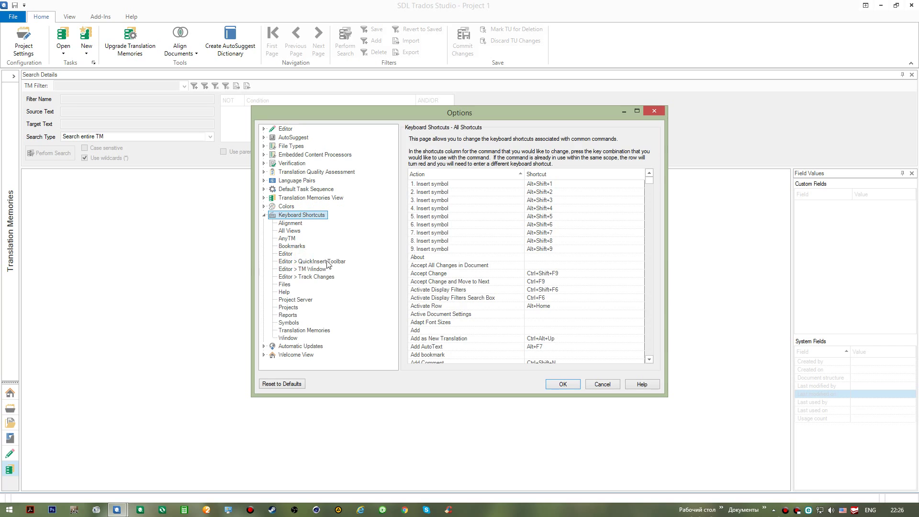
{"action": "mouse_move", "coordinate": [649, 181]}
{"action": "left_mouse_down"}
{"action": "mouse_move", "coordinate": [646, 310]}
{"action": "mouse_move", "coordinate": [649, 178]}
{"action": "left_mouse_up"}
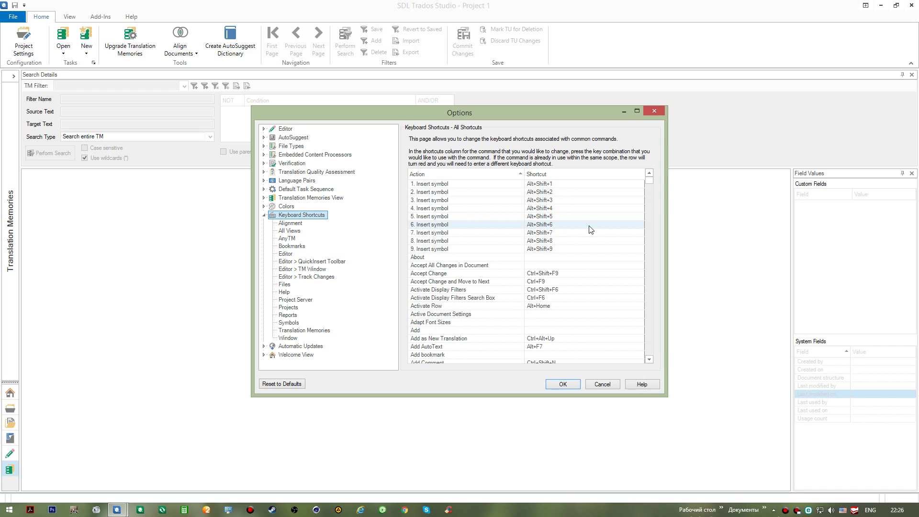
{"action": "left_click", "coordinate": [317, 347]}
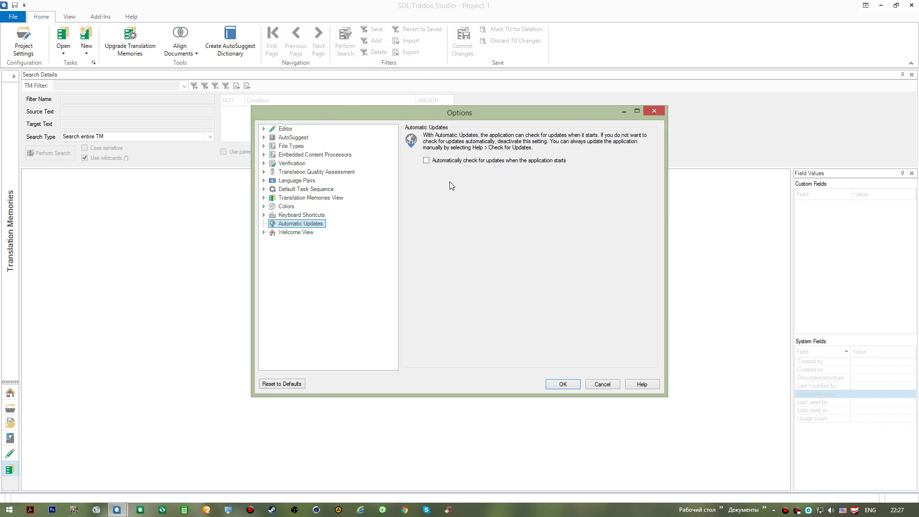
Step: Cancel Options without saving, view the Help ribbon commands, and briefly open and close the File backstage
{"action": "left_click", "coordinate": [602, 385]}
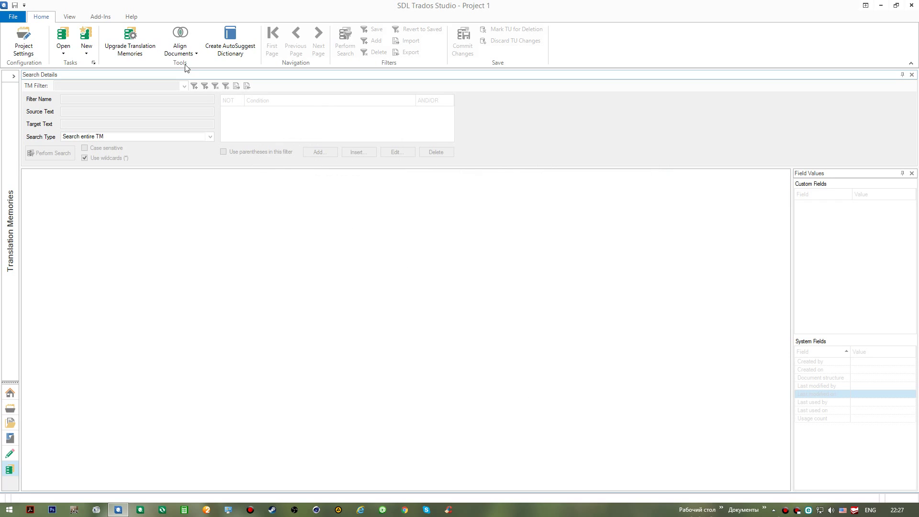
{"action": "left_click", "coordinate": [136, 20]}
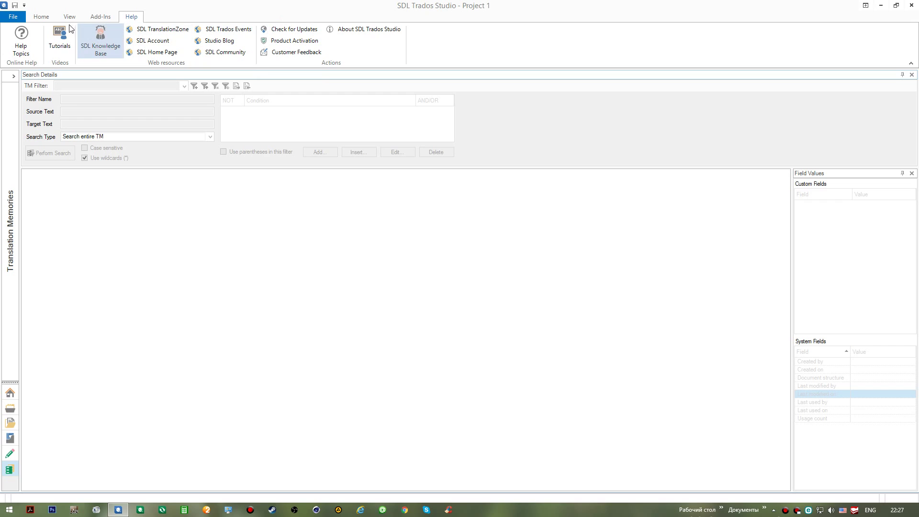
{"action": "left_click", "coordinate": [11, 17]}
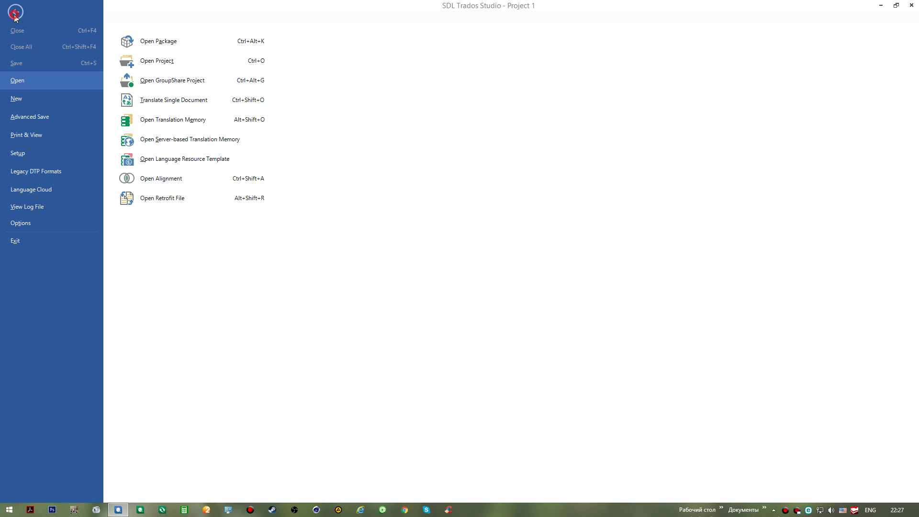
{"action": "left_click", "coordinate": [15, 13]}
{"action": "left_click", "coordinate": [191, 12]}
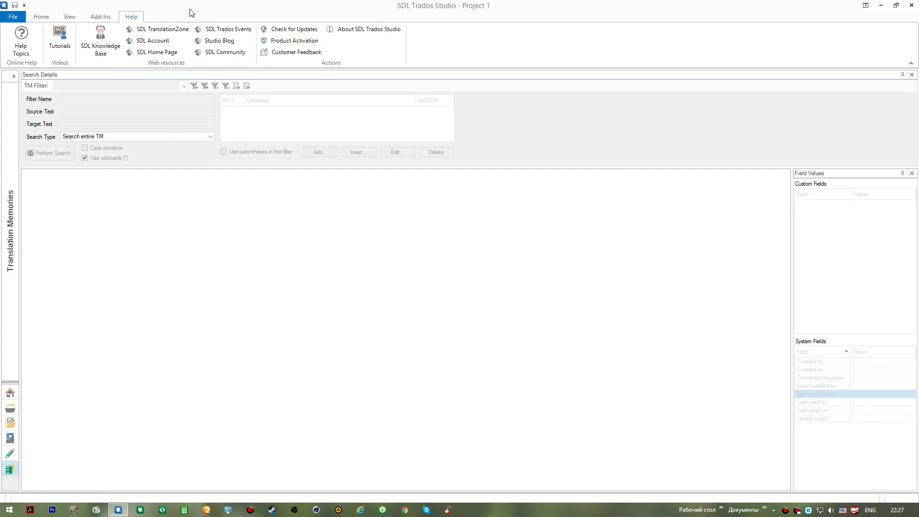